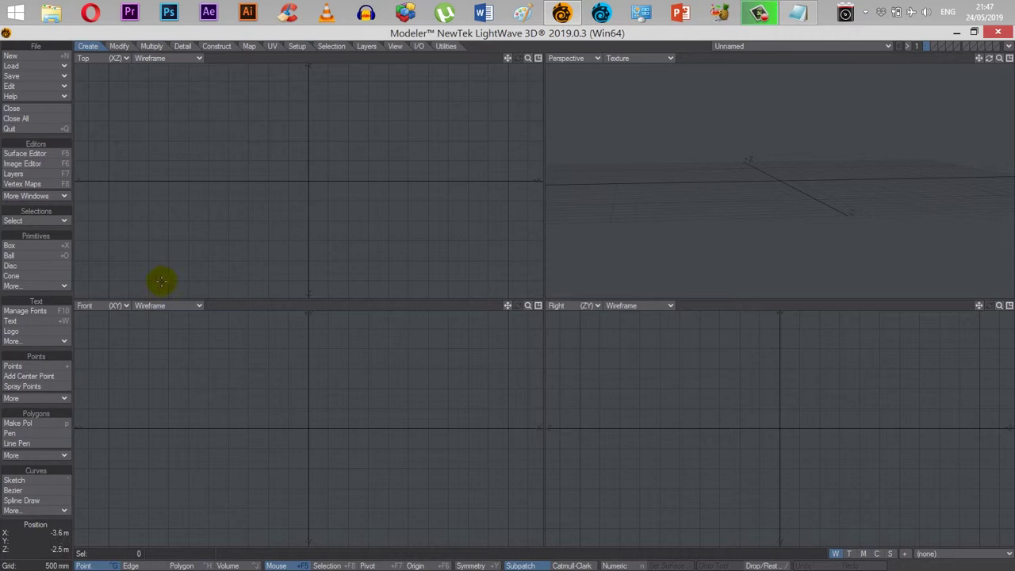
# Step: Create a box primitive 1 m in width, height and depth, centred at the origin
pyautogui.click(44, 256)
pyautogui.click(44, 246)
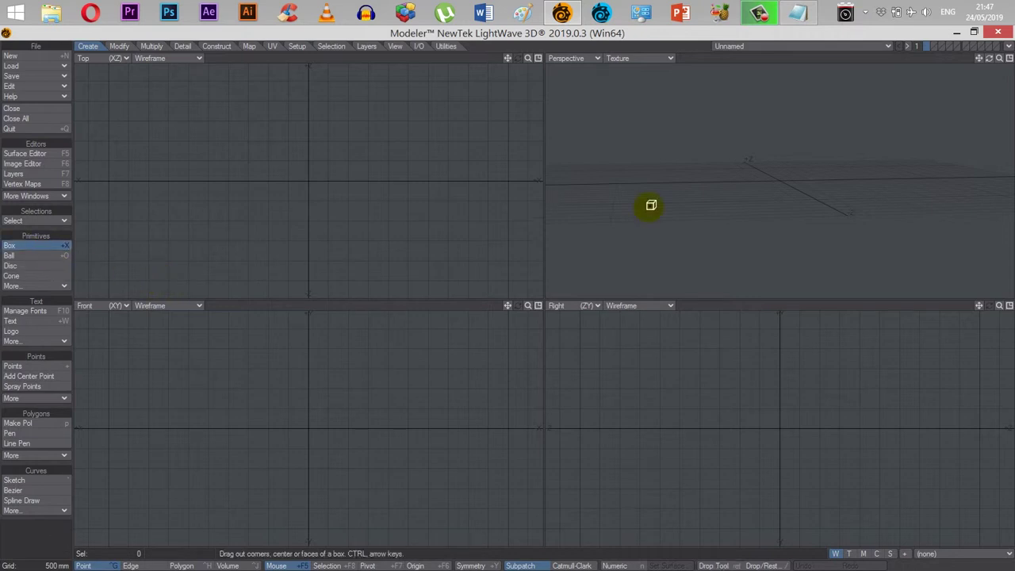
pyautogui.press('n')
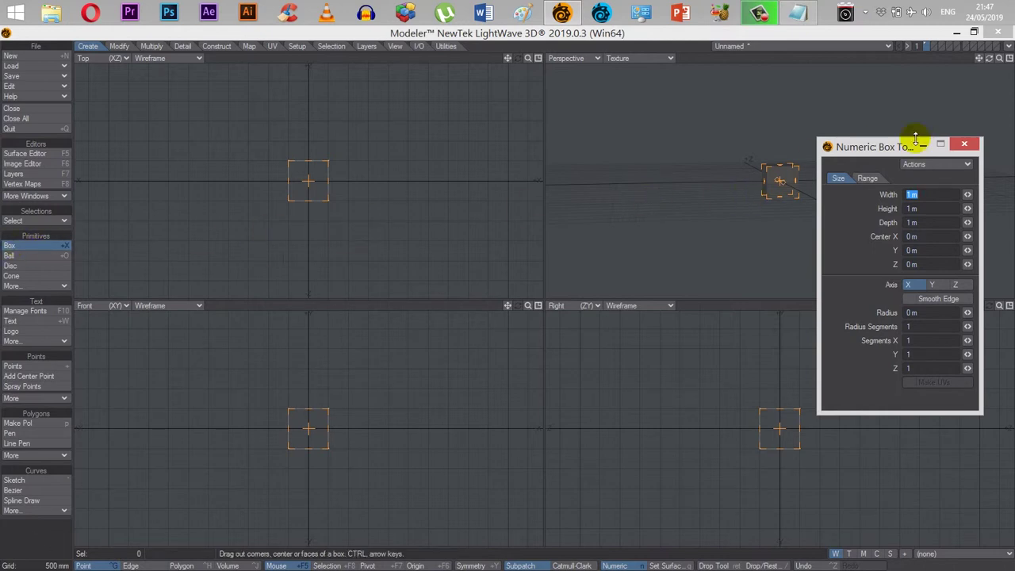
pyautogui.click(965, 144)
pyautogui.click(66, 251)
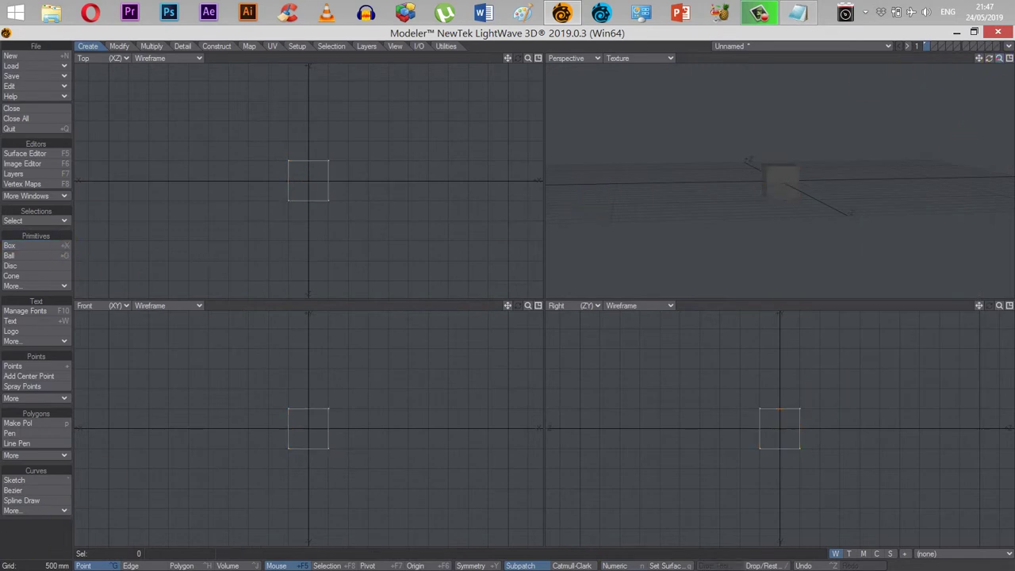
# Step: Assign a new surface named "Cube" with light blue colour 128, 227, 241 to all the box's polygons and clear the selection
pyautogui.moveTo(999, 59)
pyautogui.mouseDown()
pyautogui.moveTo(1011, 58)
pyautogui.moveTo(1001, 77)
pyautogui.mouseUp()
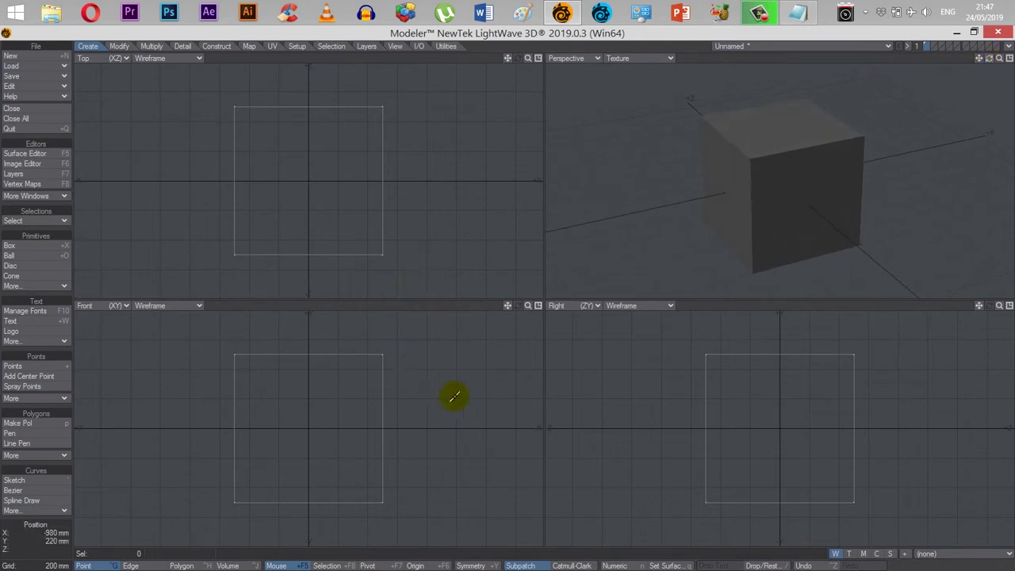
pyautogui.hotkey('ctrl', 'h')
pyautogui.moveTo(448, 351)
pyautogui.mouseDown(button='right')
pyautogui.moveTo(451, 491)
pyautogui.moveTo(258, 557)
pyautogui.moveTo(174, 458)
pyautogui.moveTo(193, 334)
pyautogui.moveTo(379, 325)
pyautogui.mouseUp(button='right')
pyautogui.press('q')
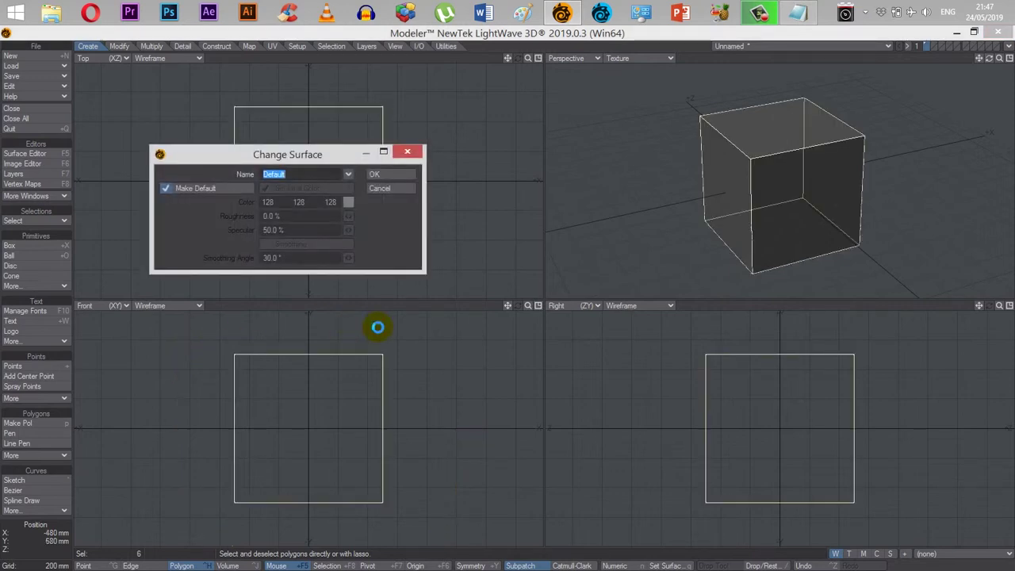
pyautogui.write('Cube')
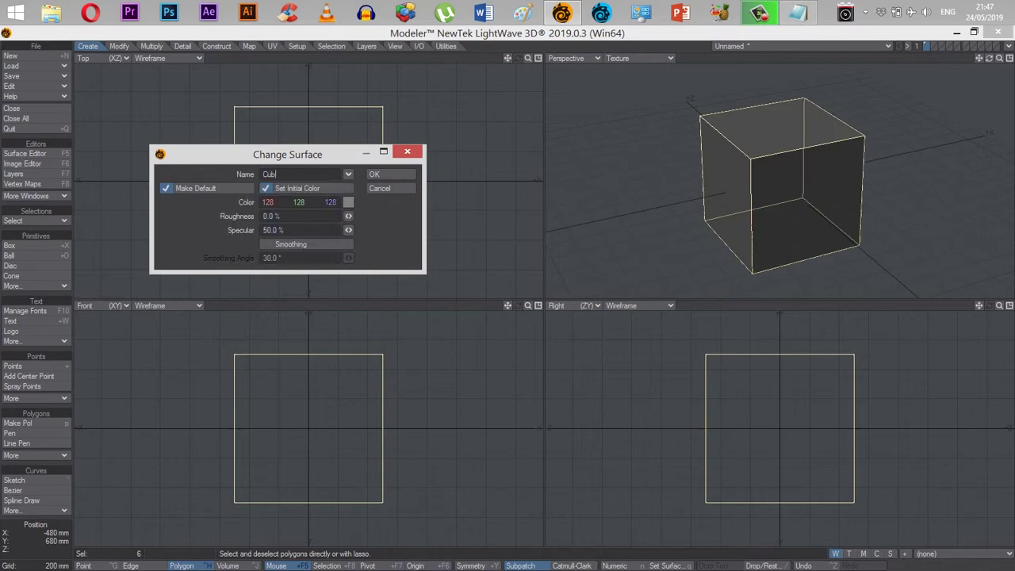
pyautogui.click(348, 203)
pyautogui.click(207, 73)
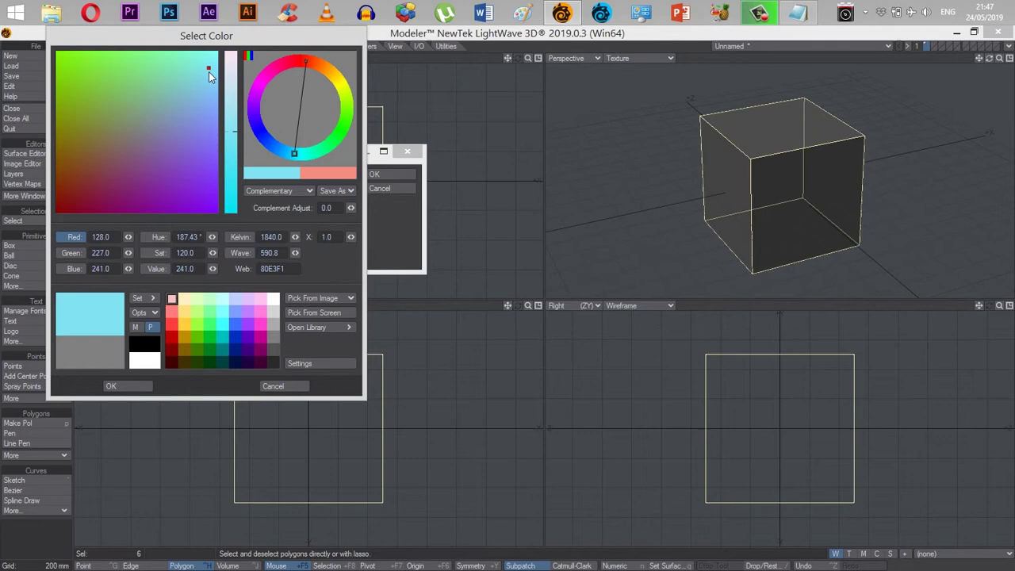
pyautogui.click(119, 385)
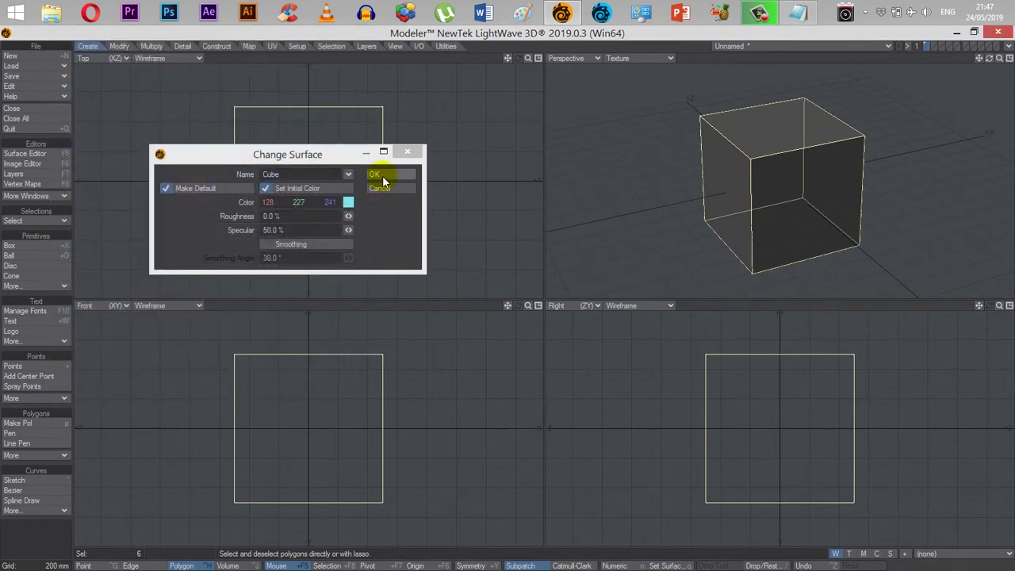
pyautogui.click(381, 176)
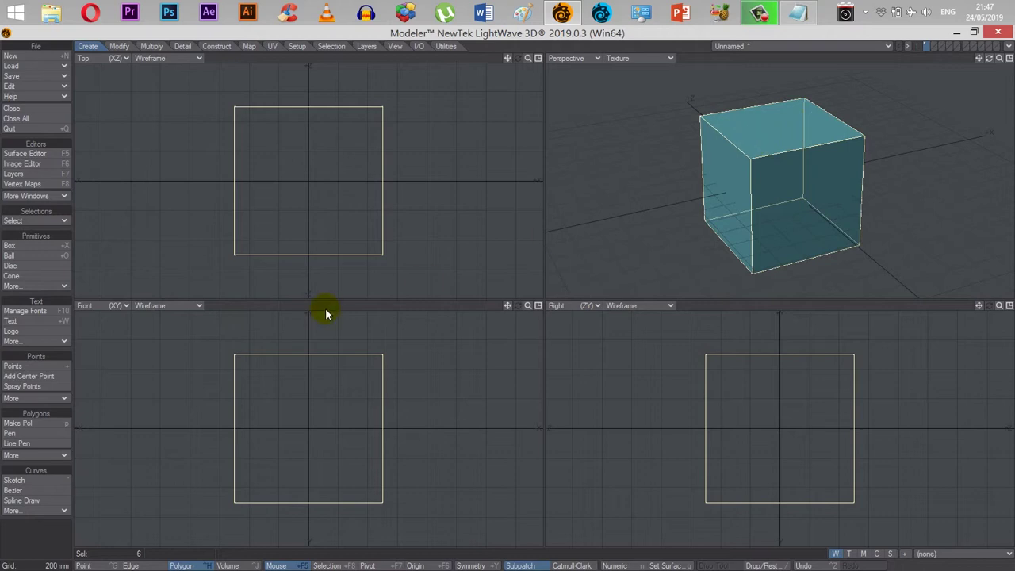
pyautogui.click(43, 536)
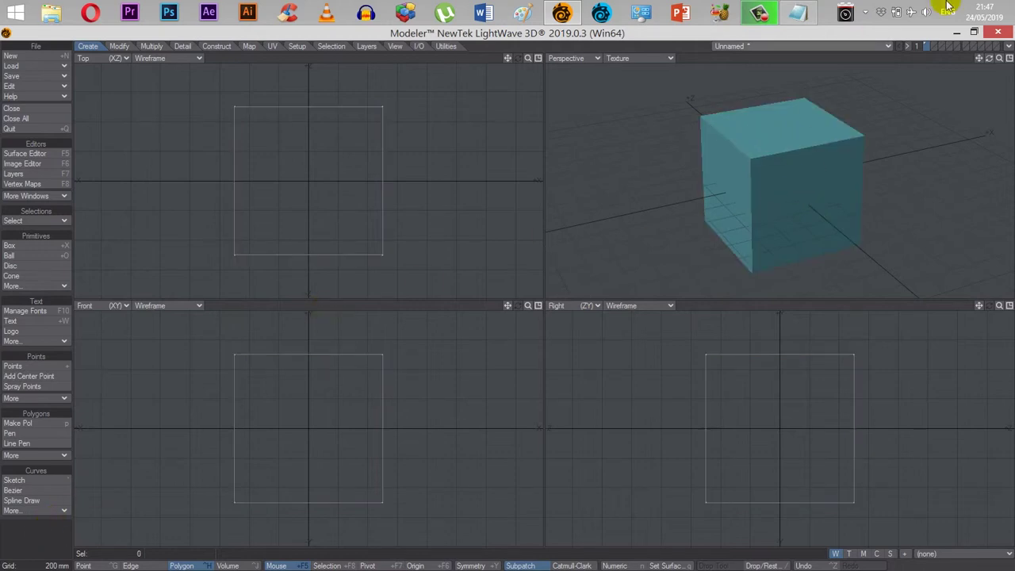
# Step: Assign a new surface "Red Side" with colour 234, 0, 38 to the cube's bottom and two adjacent side faces, then deselect them
pyautogui.moveTo(989, 58)
pyautogui.mouseDown()
pyautogui.moveTo(948, 64)
pyautogui.moveTo(920, 88)
pyautogui.moveTo(986, 59)
pyautogui.mouseUp()
pyautogui.moveTo(774, 152)
pyautogui.mouseDown()
pyautogui.moveTo(786, 149)
pyautogui.moveTo(798, 185)
pyautogui.mouseUp()
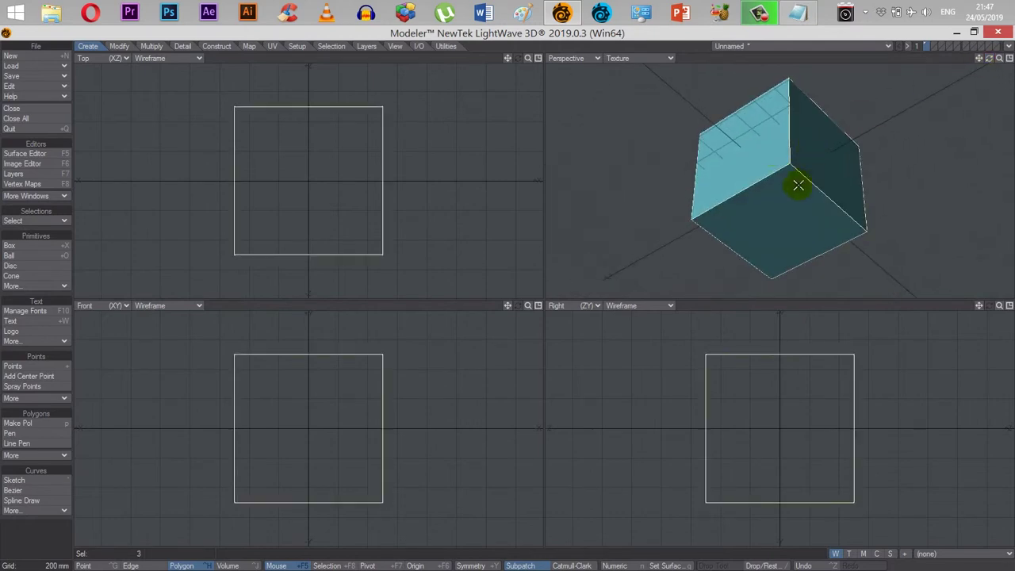
pyautogui.moveTo(989, 58)
pyautogui.mouseDown()
pyautogui.moveTo(956, 89)
pyautogui.moveTo(993, 63)
pyautogui.mouseUp()
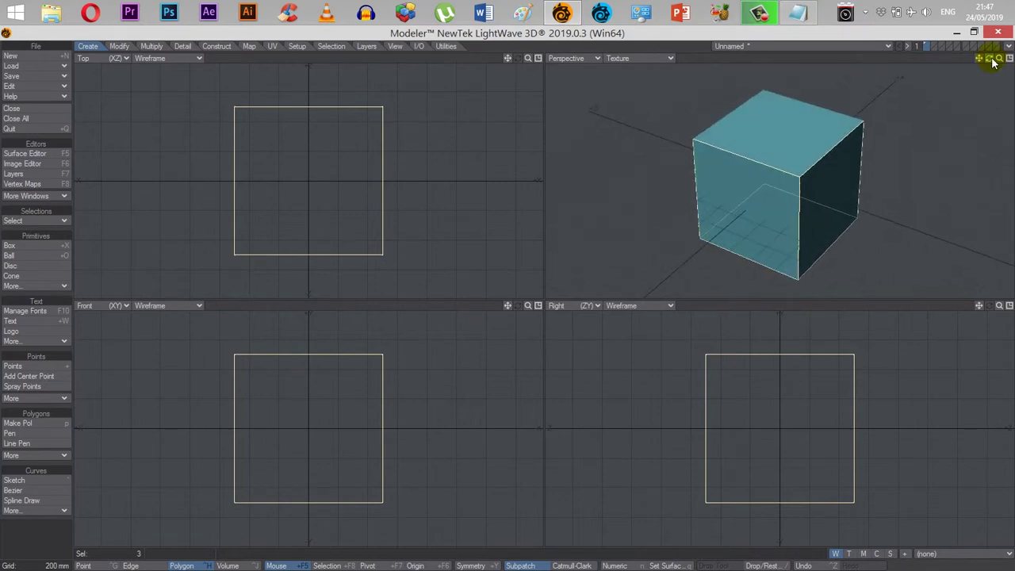
pyautogui.press('q')
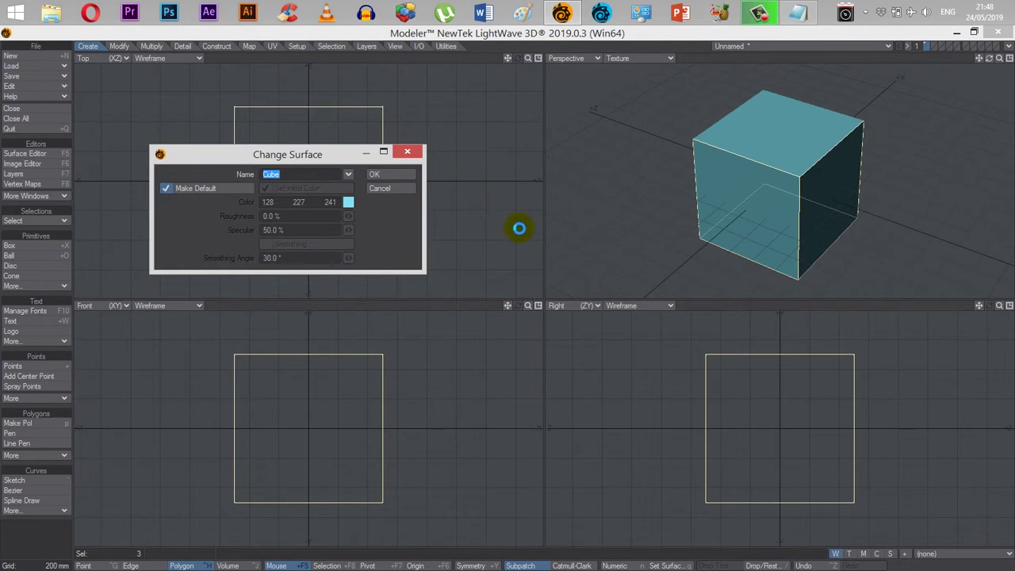
pyautogui.write('Red Side')
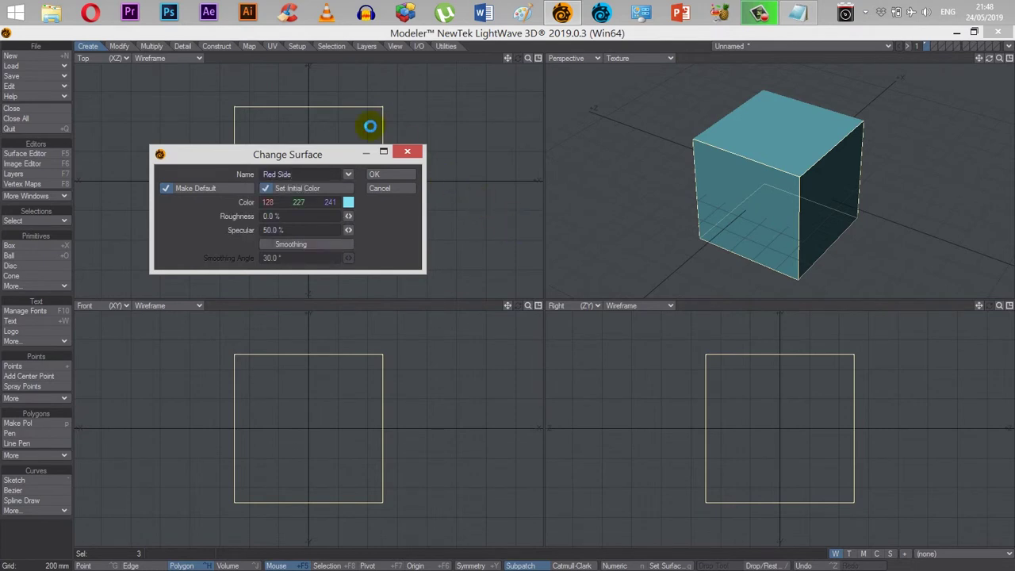
pyautogui.click(348, 201)
pyautogui.click(109, 198)
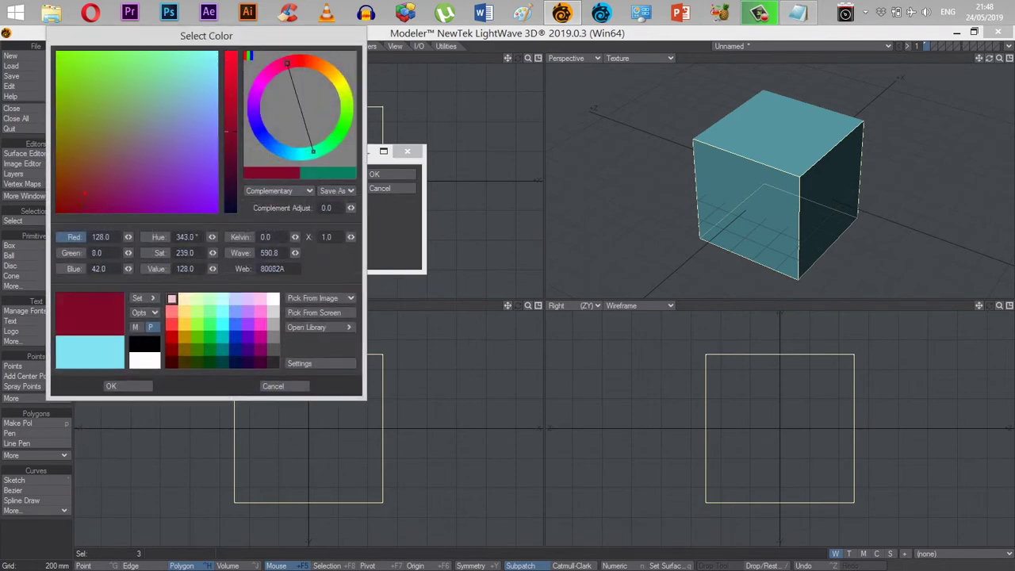
pyautogui.click(231, 65)
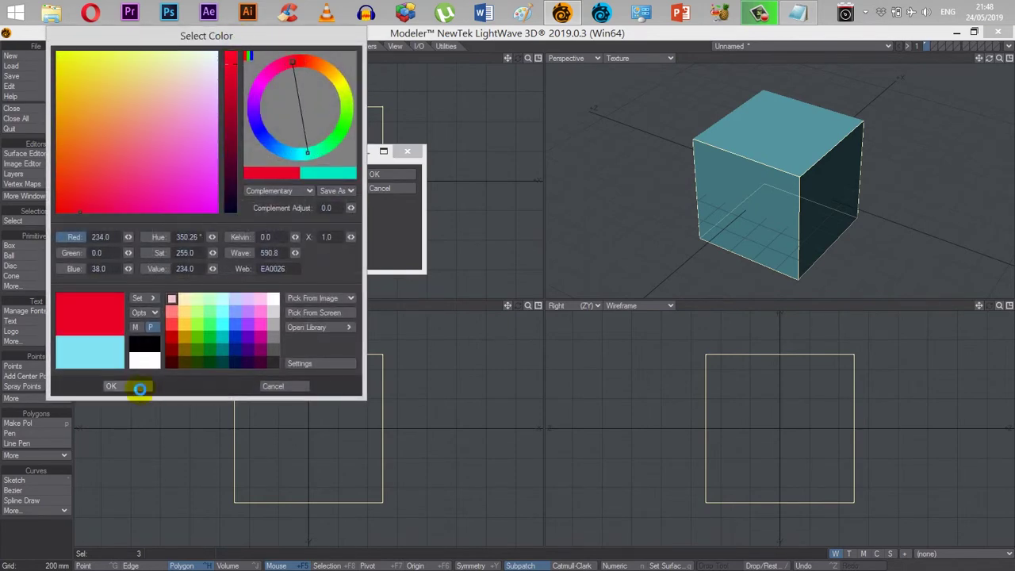
pyautogui.click(139, 387)
pyautogui.click(375, 176)
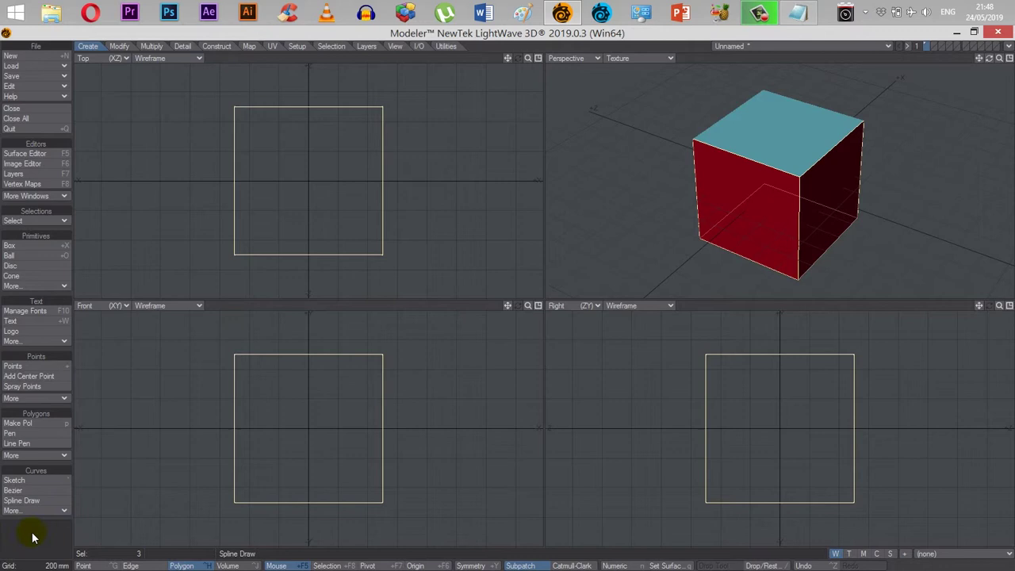
pyautogui.click(32, 537)
# Step: Select the blue side face that shares a vertical edge with a red side of the cube
pyautogui.moveTo(989, 58)
pyautogui.mouseDown()
pyautogui.moveTo(1011, 15)
pyautogui.moveTo(994, 38)
pyautogui.moveTo(916, 46)
pyautogui.moveTo(985, 47)
pyautogui.moveTo(928, 32)
pyautogui.moveTo(912, 9)
pyautogui.moveTo(990, 62)
pyautogui.mouseUp()
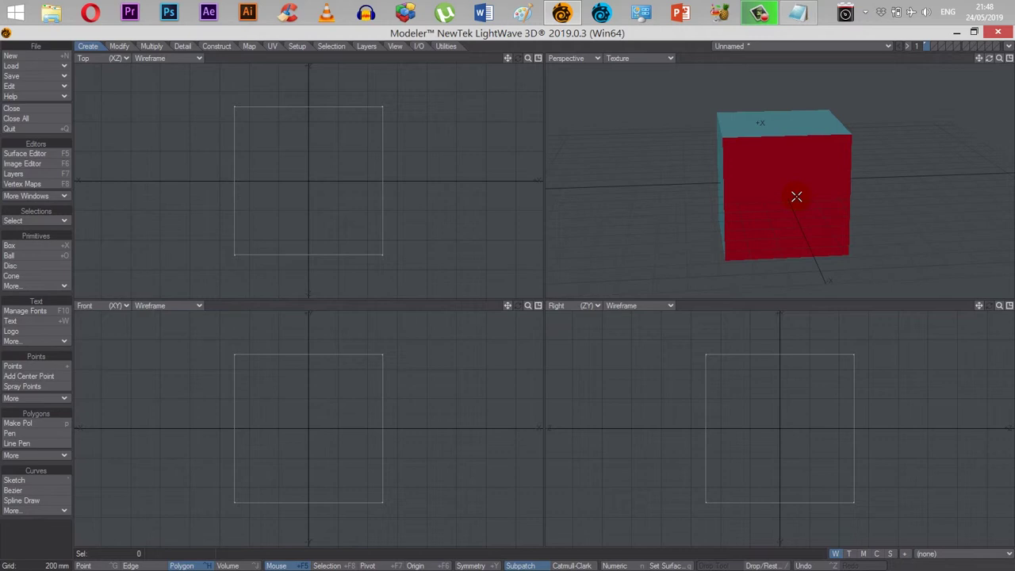
pyautogui.moveTo(989, 59)
pyautogui.mouseDown()
pyautogui.moveTo(1013, 65)
pyautogui.moveTo(972, 59)
pyautogui.moveTo(1001, 61)
pyautogui.mouseUp()
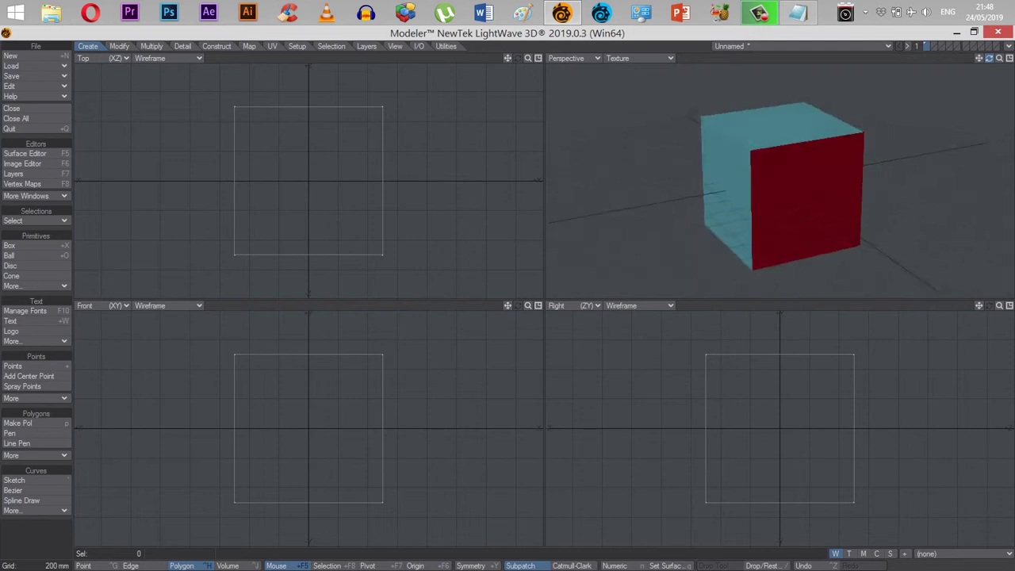
pyautogui.moveTo(939, 63); pyautogui.dragTo(990, 66)
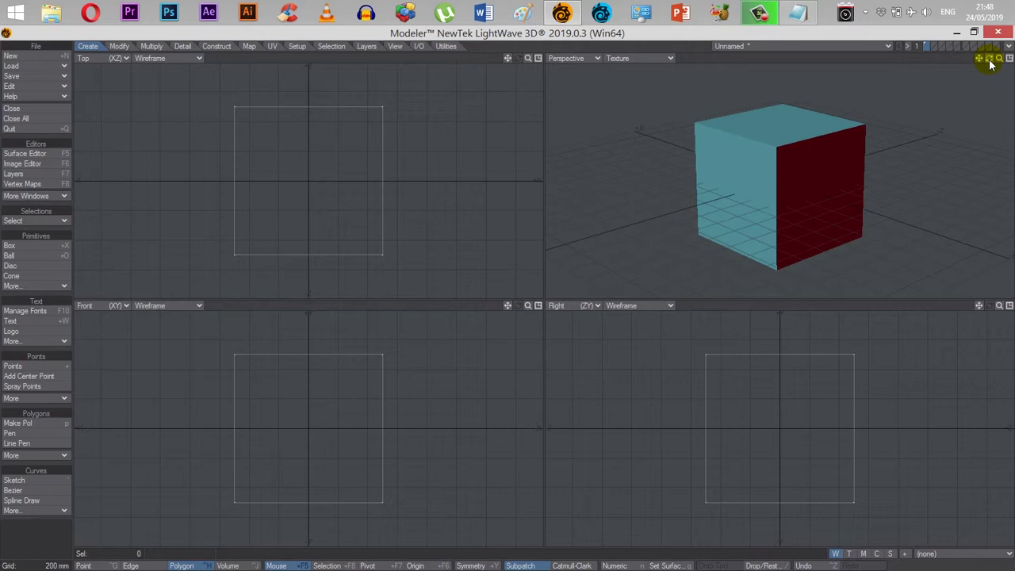
pyautogui.moveTo(990, 61)
pyautogui.mouseDown()
pyautogui.moveTo(968, 62)
pyautogui.moveTo(989, 61)
pyautogui.mouseUp()
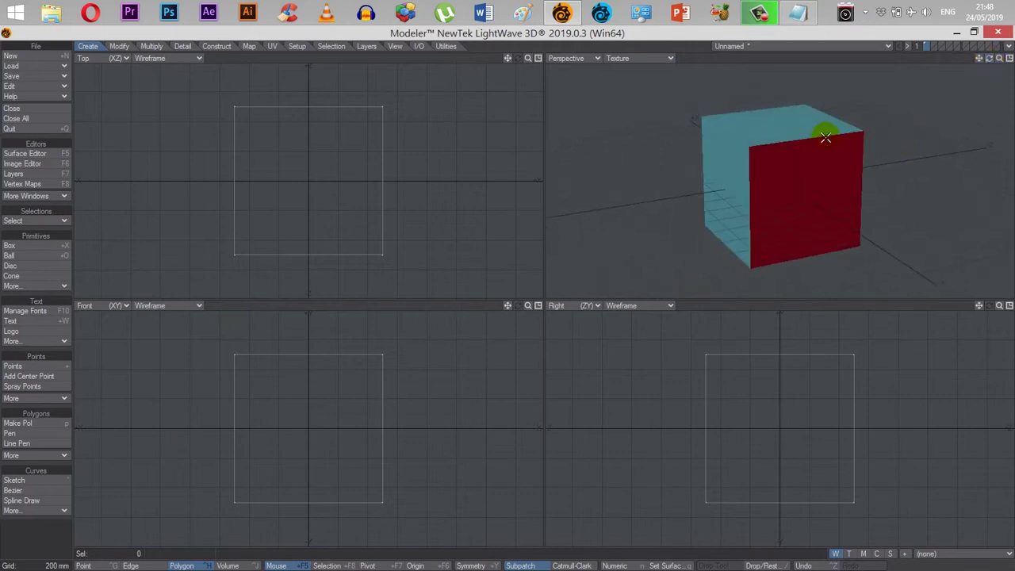
pyautogui.click(736, 177)
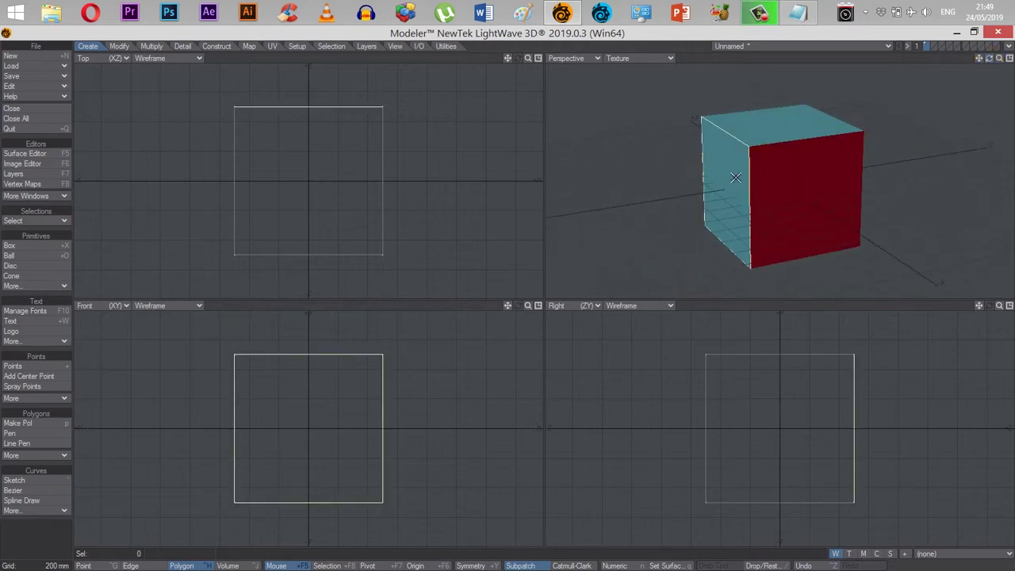
pyautogui.moveTo(989, 62); pyautogui.dragTo(991, 31)
pyautogui.moveTo(950, 88)
pyautogui.mouseDown()
pyautogui.moveTo(950, 107)
pyautogui.moveTo(940, 84)
pyautogui.moveTo(920, 81)
pyautogui.moveTo(962, 82)
pyautogui.mouseUp()
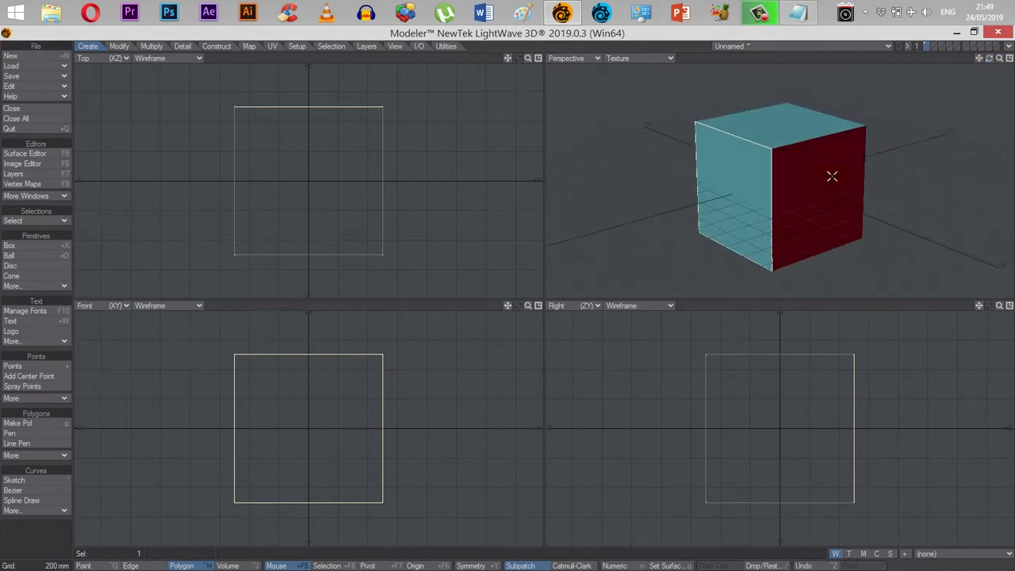
# Step: Apply the surface name "Cube" to the selected side face
pyautogui.press('q')
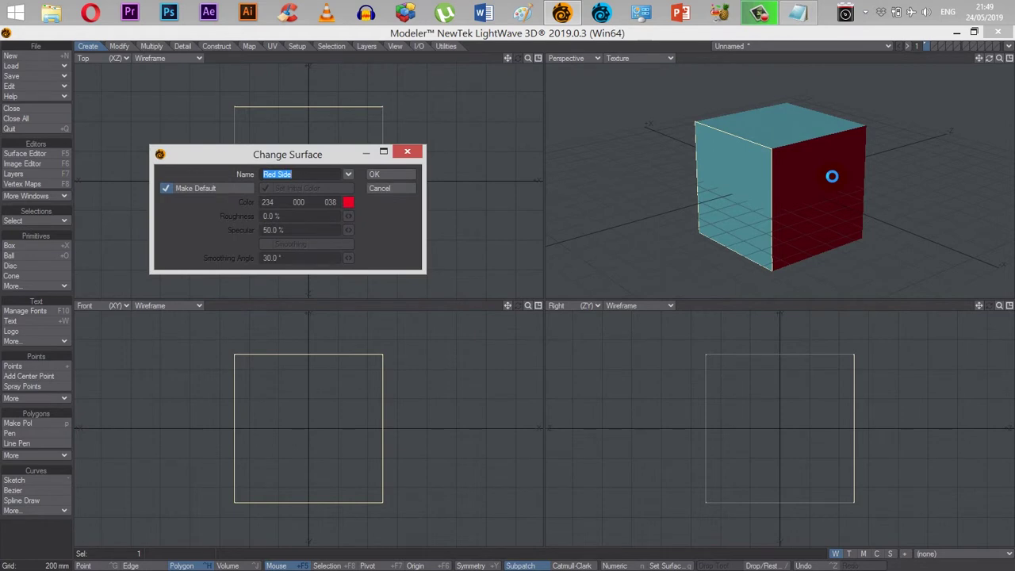
pyautogui.write('Cube')
pyautogui.click(385, 174)
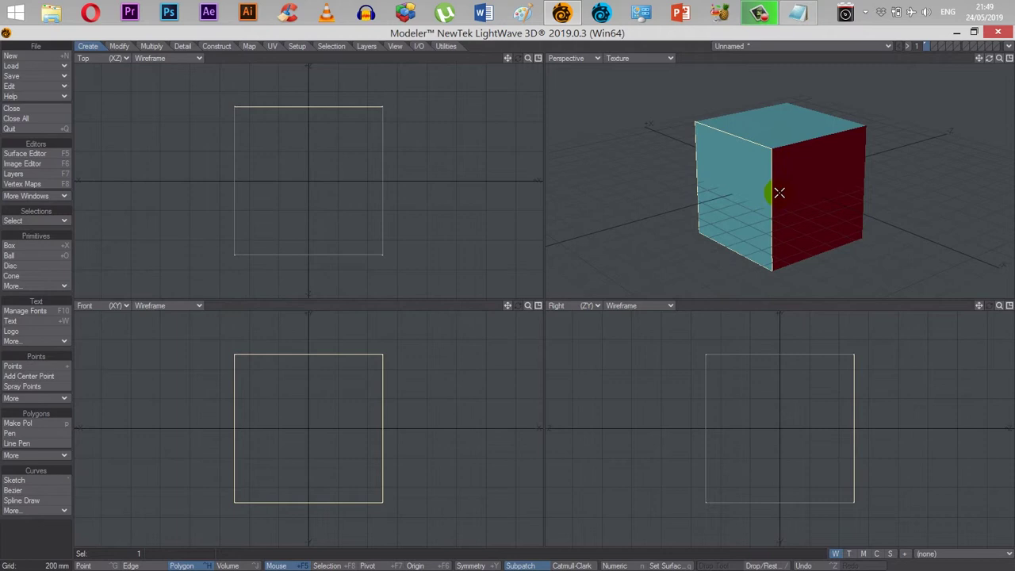
pyautogui.press('q')
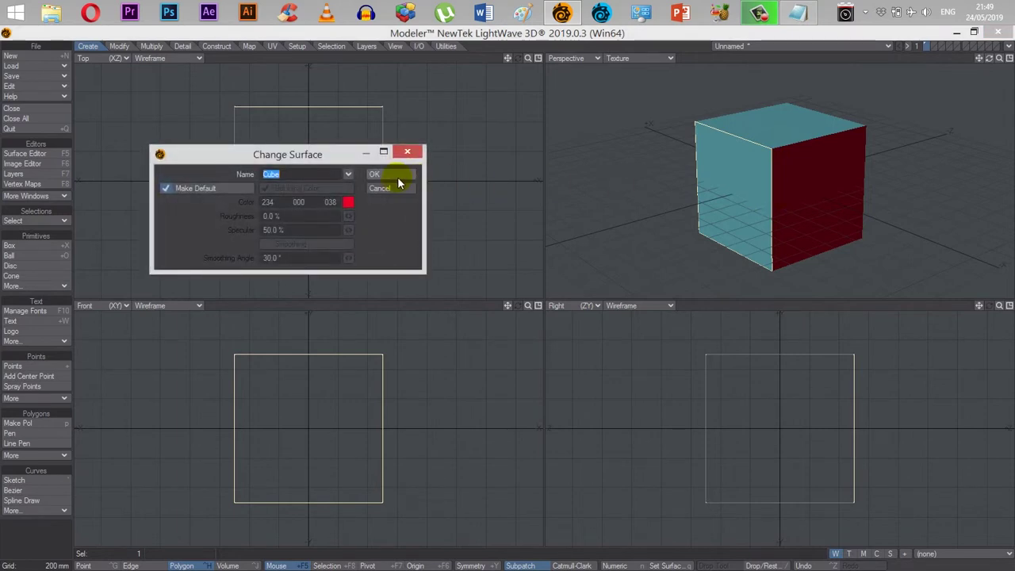
pyautogui.click(393, 176)
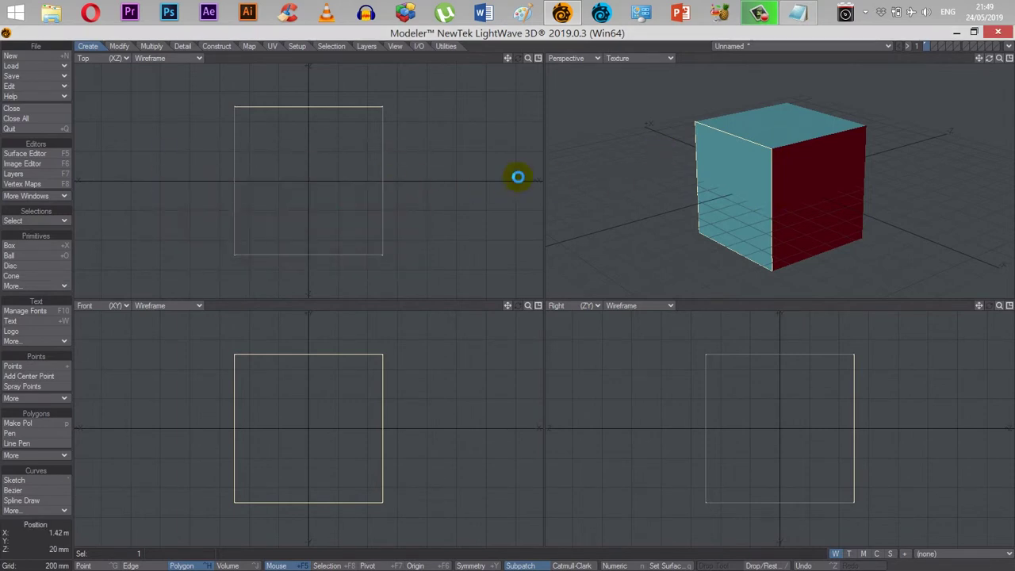
# Step: Assign the existing "Red Side" surface to the selected side face and clear the selection
pyautogui.write('q')
pyautogui.write('Red')
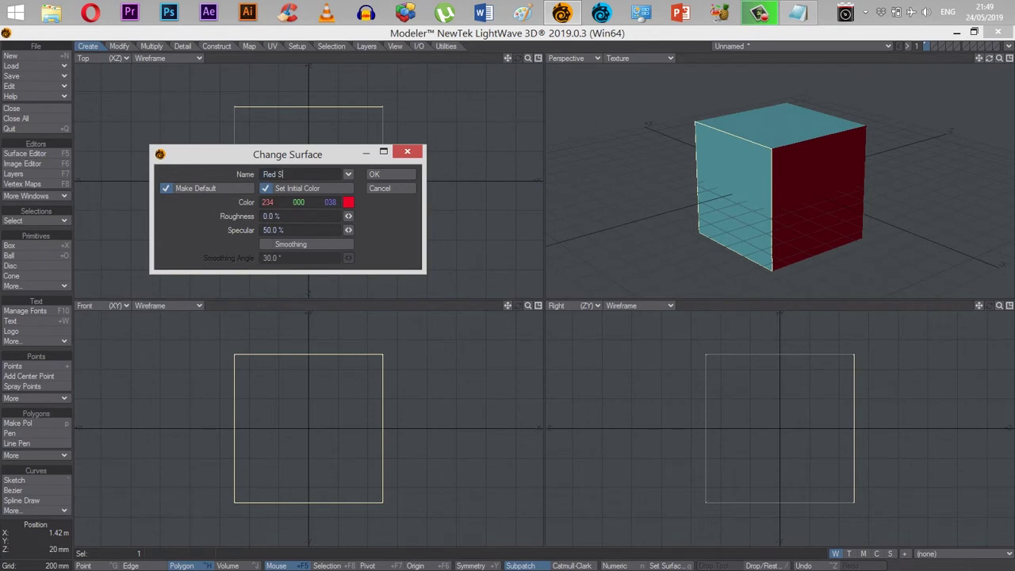
pyautogui.write(' S')
pyautogui.press('Return')
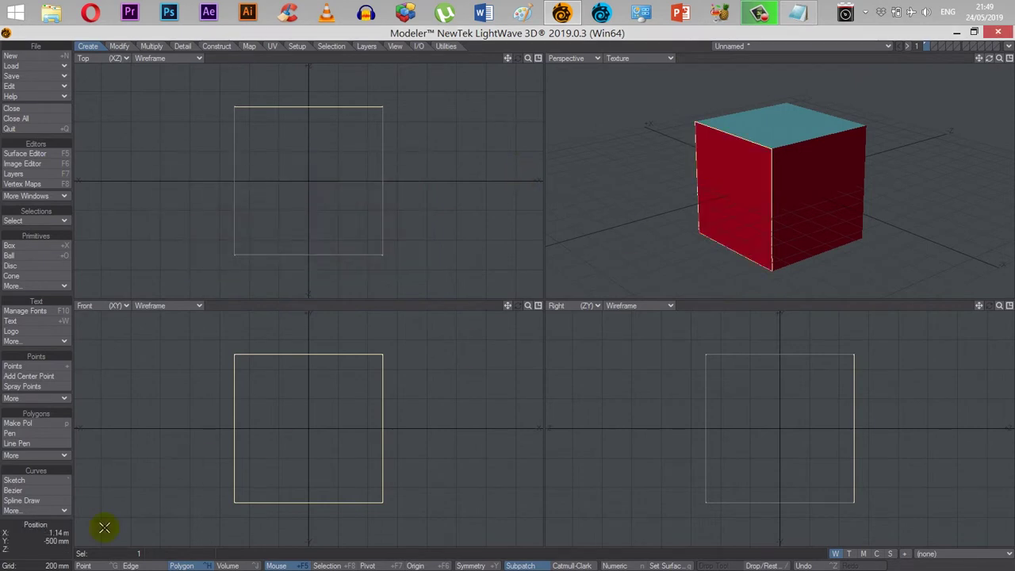
pyautogui.click(16, 544)
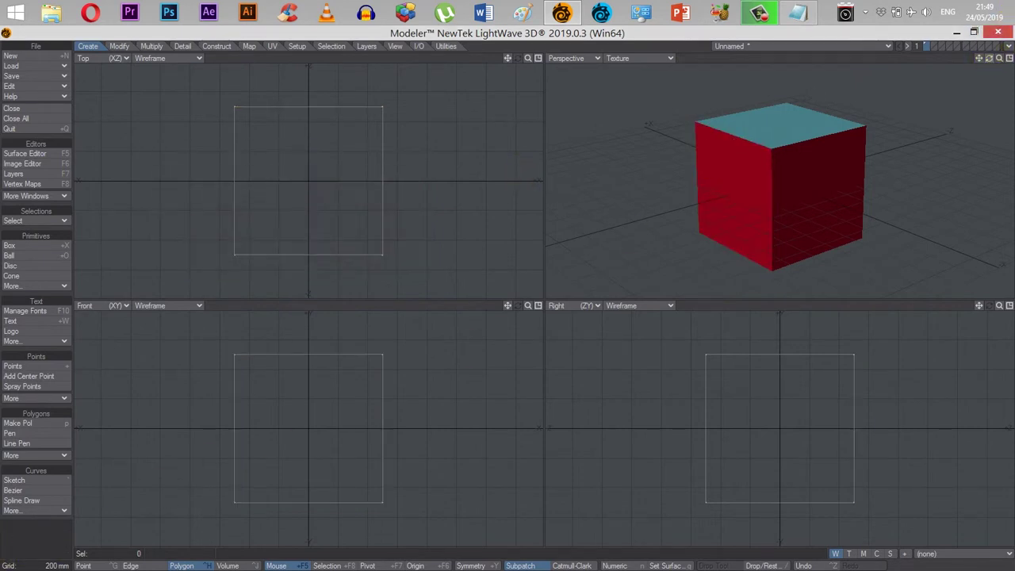
# Step: Rename the "Cube" surface to "Blue Side" in the Surface Editor, then close the editor
pyautogui.moveTo(989, 58)
pyautogui.mouseDown()
pyautogui.moveTo(1012, 53)
pyautogui.moveTo(988, 47)
pyautogui.moveTo(989, 63)
pyautogui.moveTo(982, 49)
pyautogui.moveTo(990, 59)
pyautogui.mouseUp()
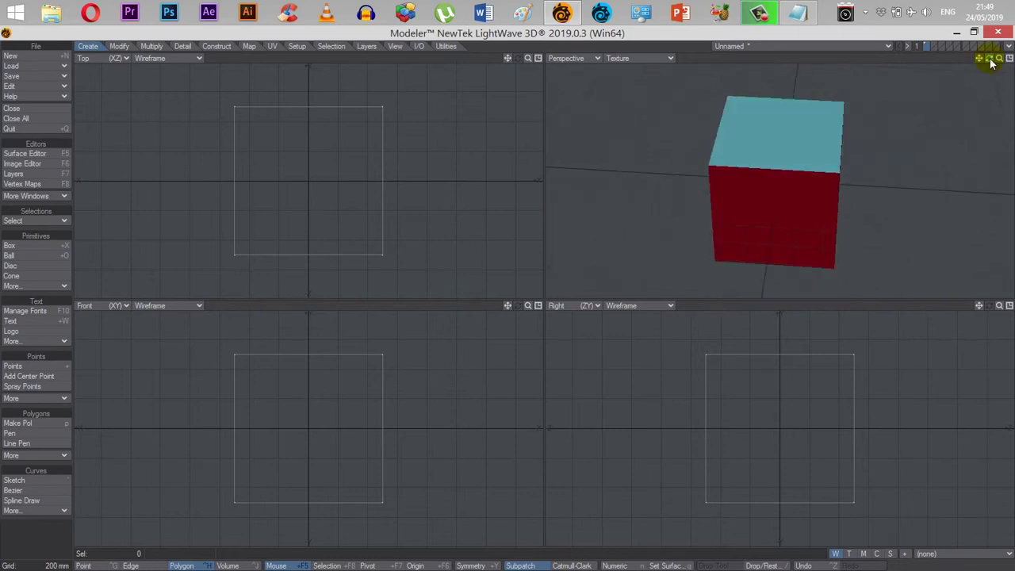
pyautogui.click(39, 155)
pyautogui.click(346, 207)
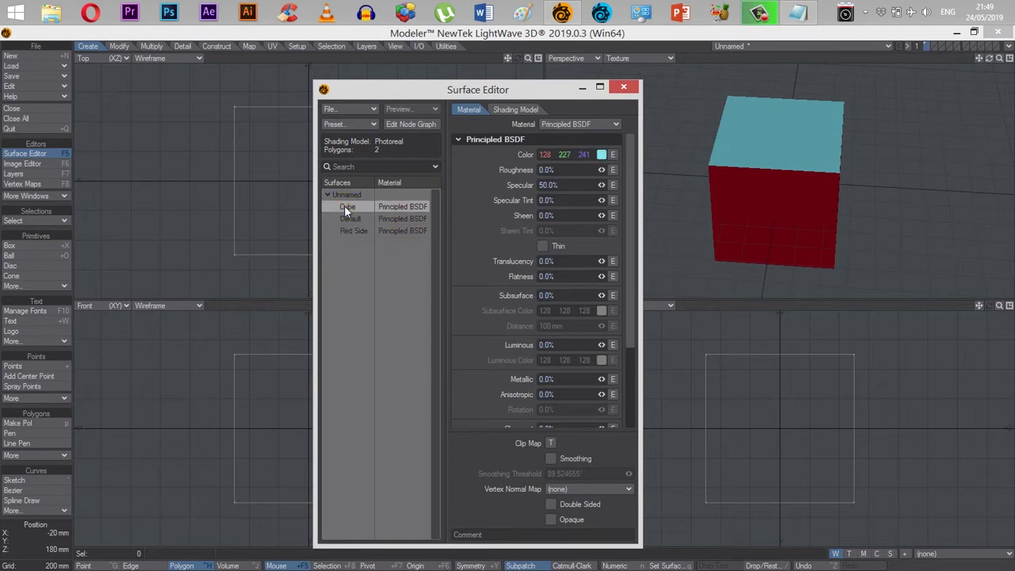
pyautogui.click(356, 205)
pyautogui.rightClick(351, 205)
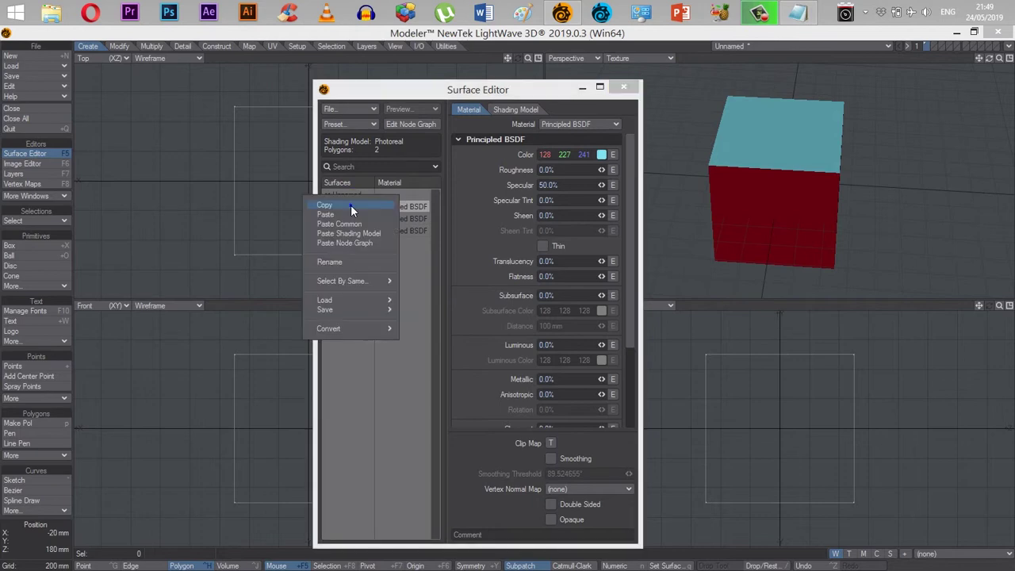
pyautogui.click(343, 262)
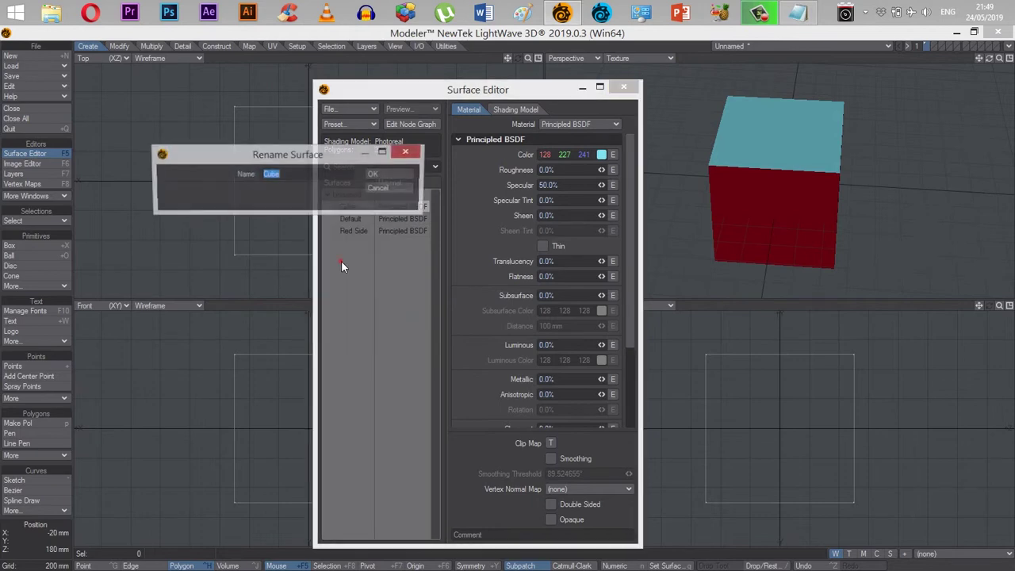
pyautogui.write('Blu')
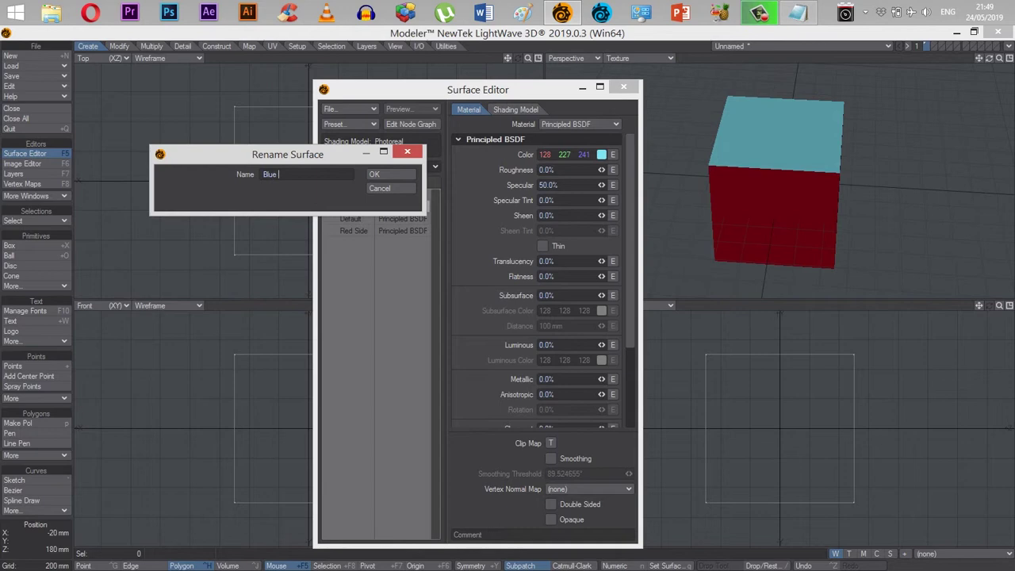
pyautogui.write('e Side')
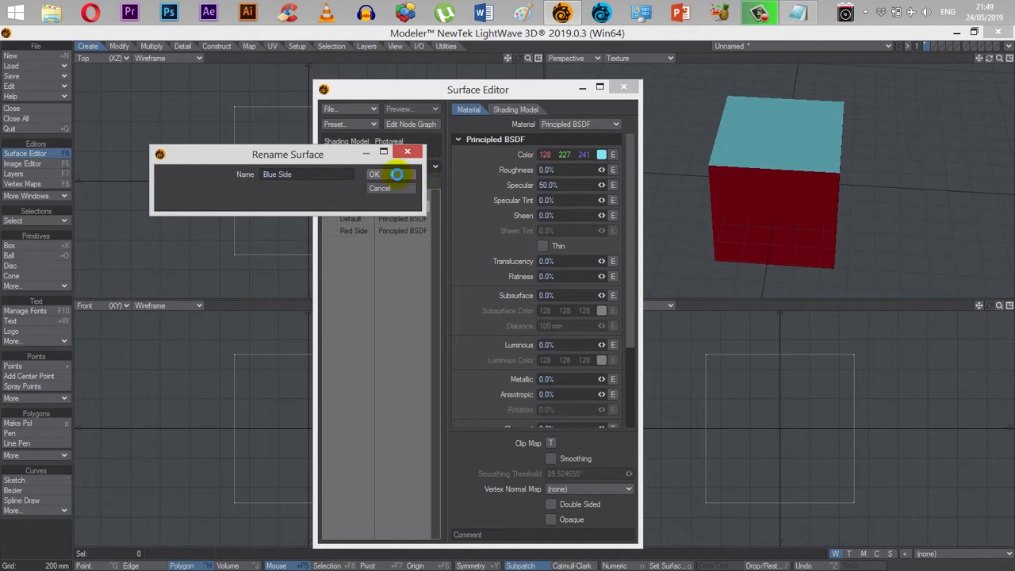
pyautogui.click(391, 173)
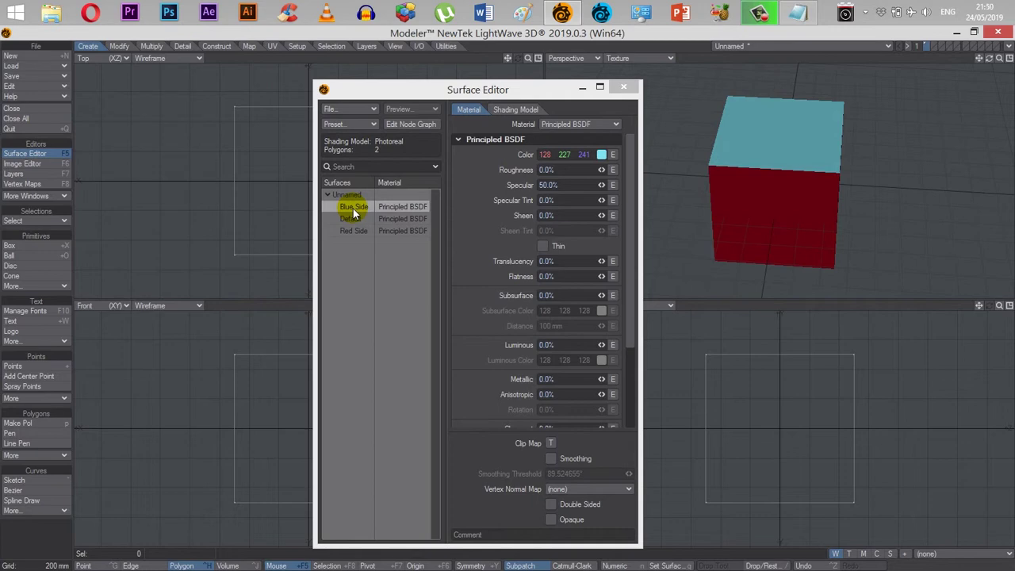
pyautogui.click(623, 86)
# Step: Open the node graph of the "Blue Side" surface and add an Image node beside the Principled BSDF node
pyautogui.moveTo(989, 58); pyautogui.dragTo(988, 62)
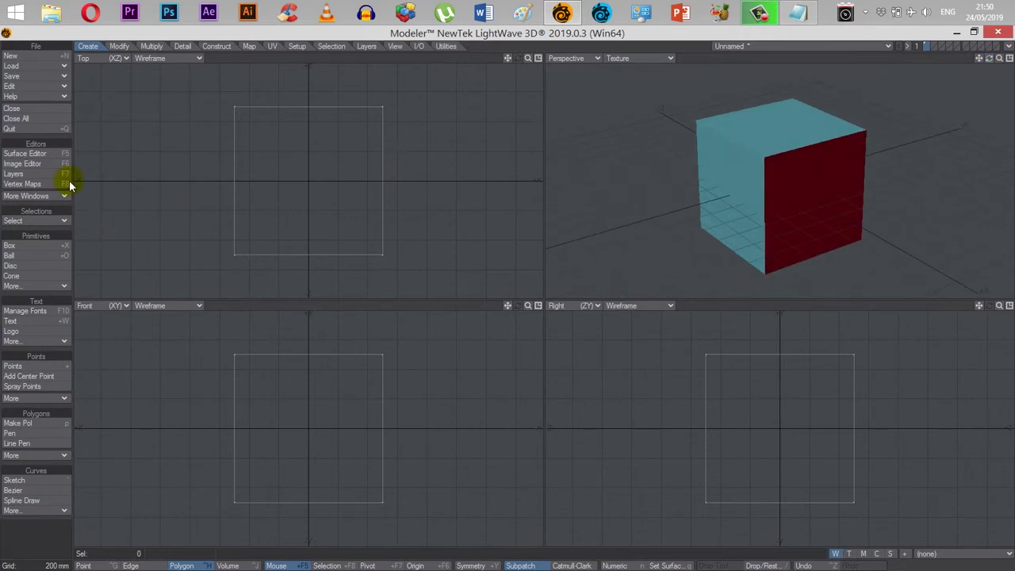
pyautogui.click(49, 153)
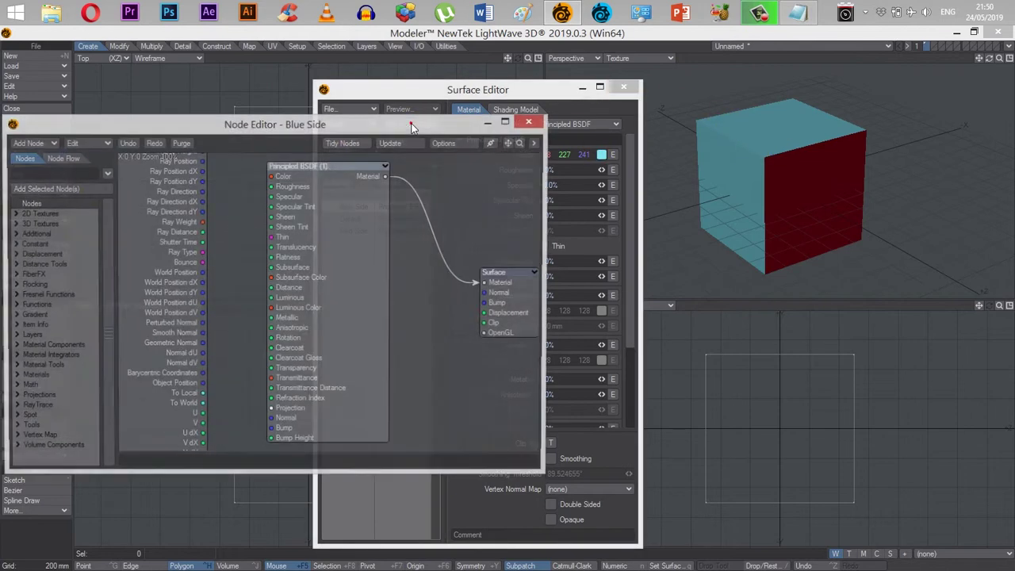
pyautogui.click(35, 145)
pyautogui.moveTo(84, 146)
pyautogui.click(131, 171)
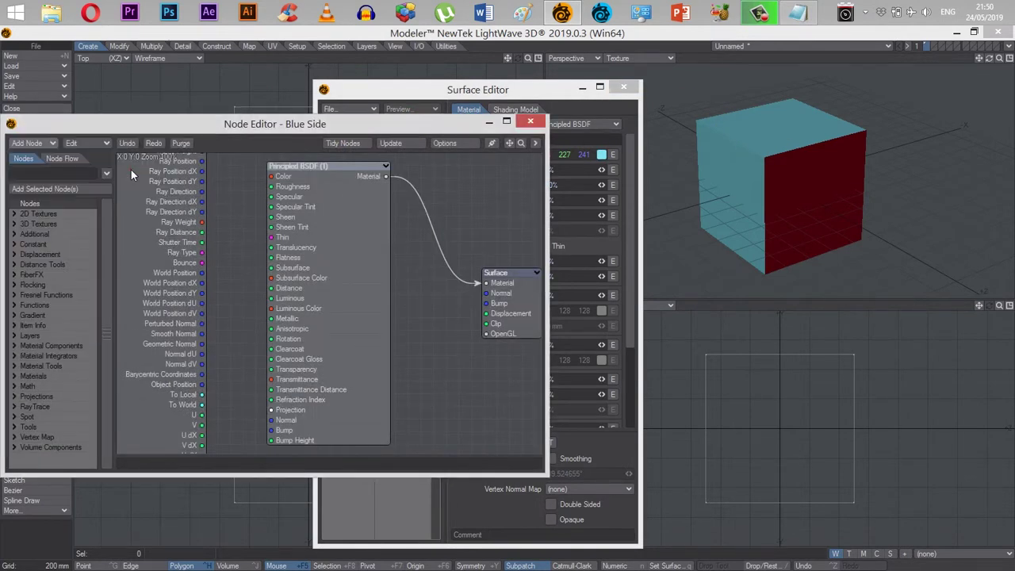
pyautogui.moveTo(326, 238); pyautogui.dragTo(179, 210)
# Step: Load the Fabric09_col image from the Clothes & Fabric folder into the Image node
pyautogui.doubleClick(179, 210)
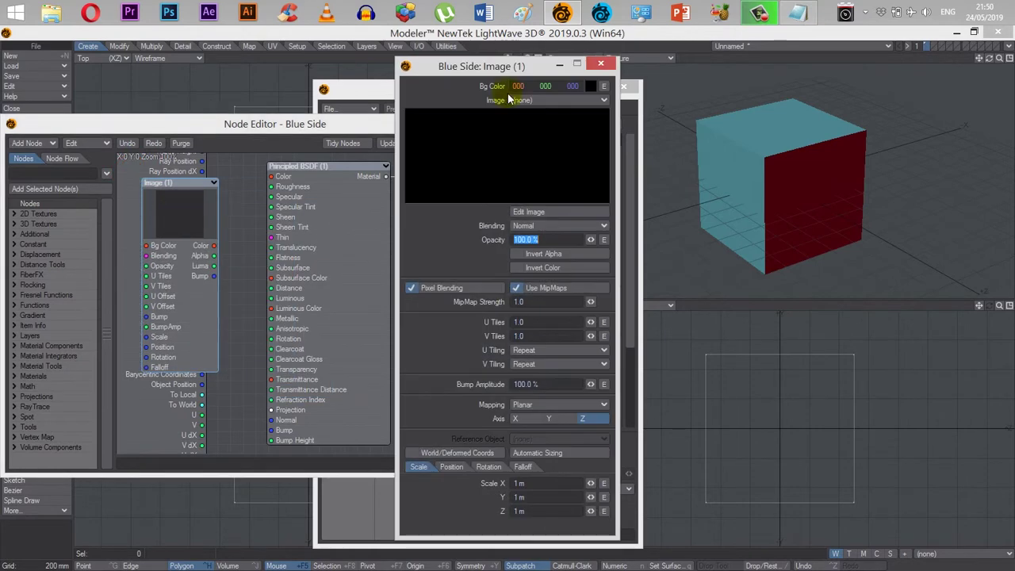
pyautogui.click(510, 99)
pyautogui.click(527, 111)
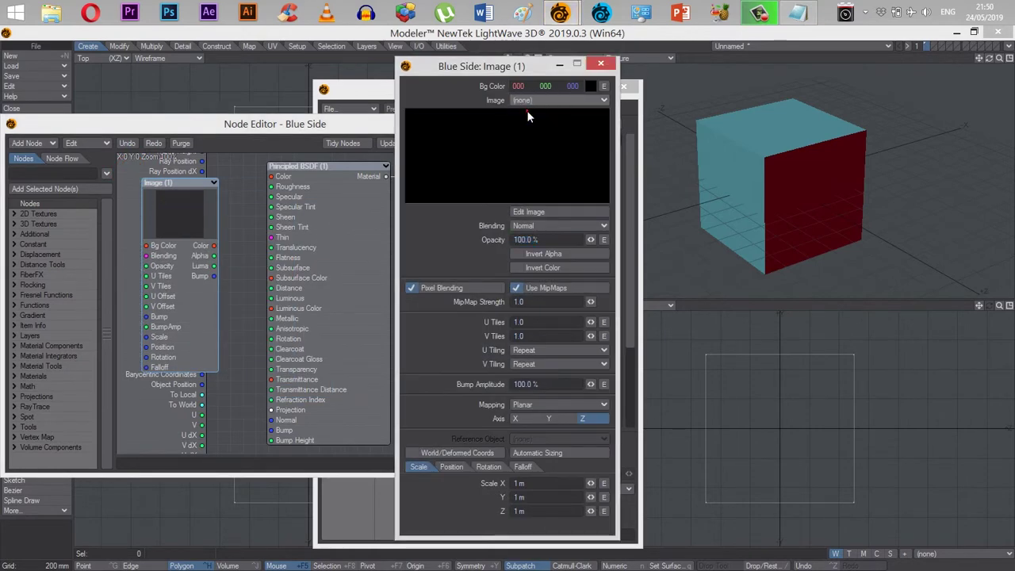
pyautogui.doubleClick(719, 197)
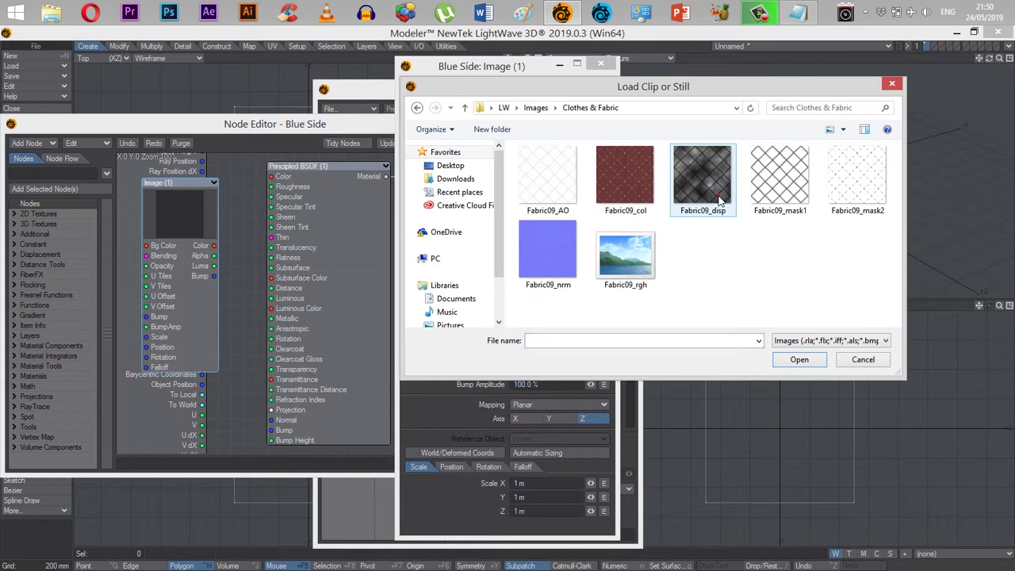
pyautogui.click(626, 174)
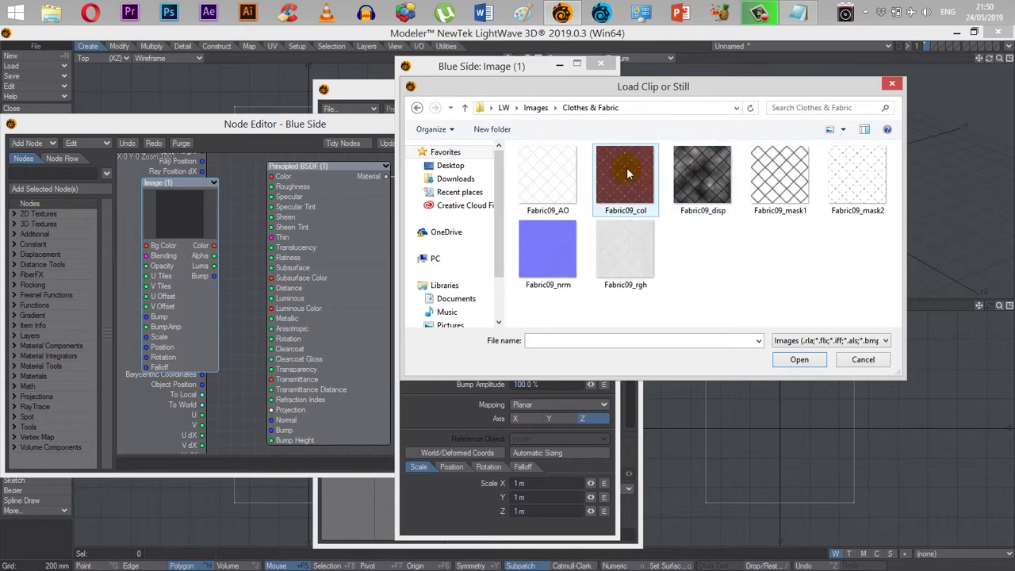
pyautogui.click(803, 358)
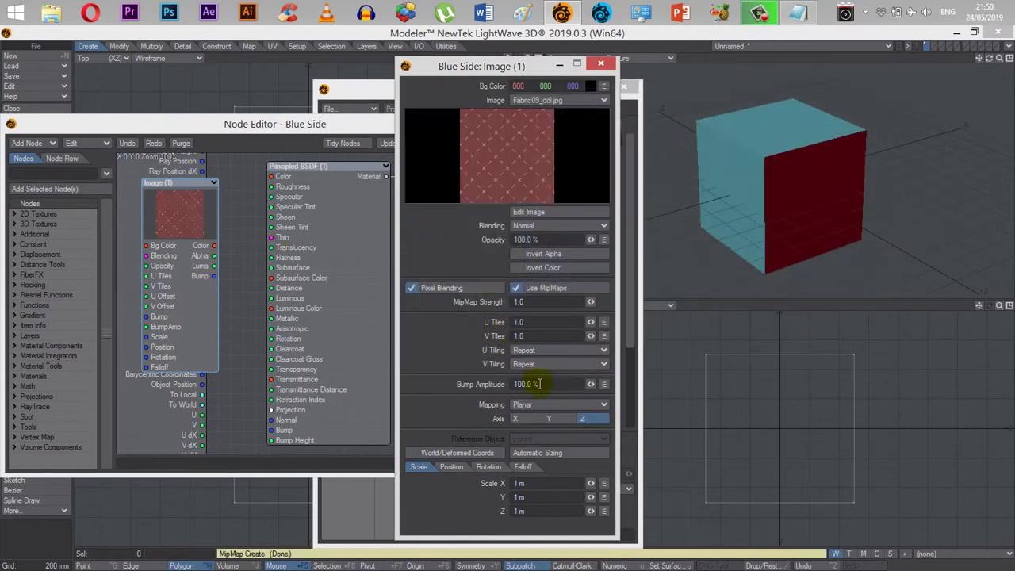
# Step: Set the Image node's mapping to Cubic and close its properties
pyautogui.click(522, 404)
pyautogui.click(518, 449)
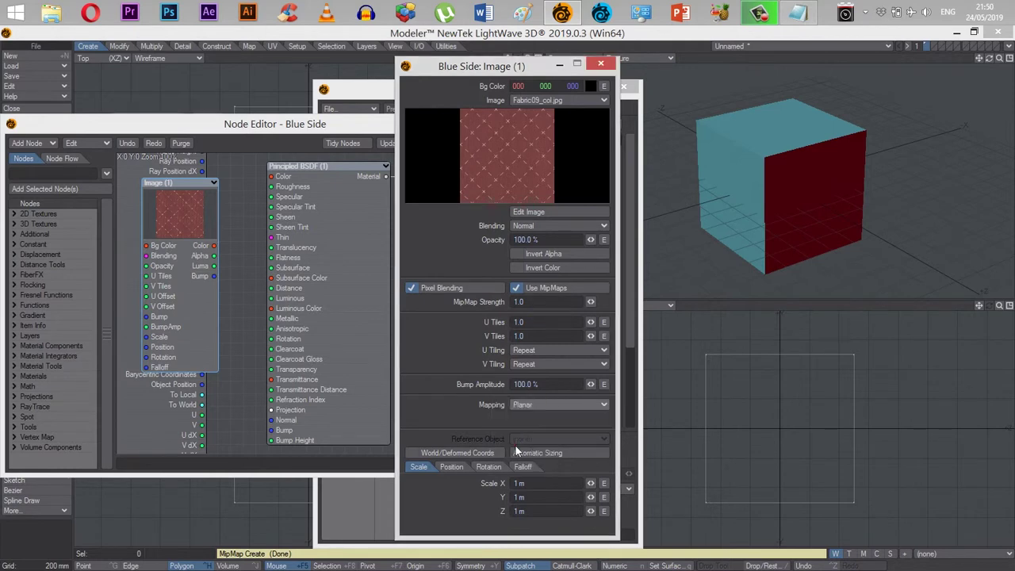
pyautogui.click(522, 404)
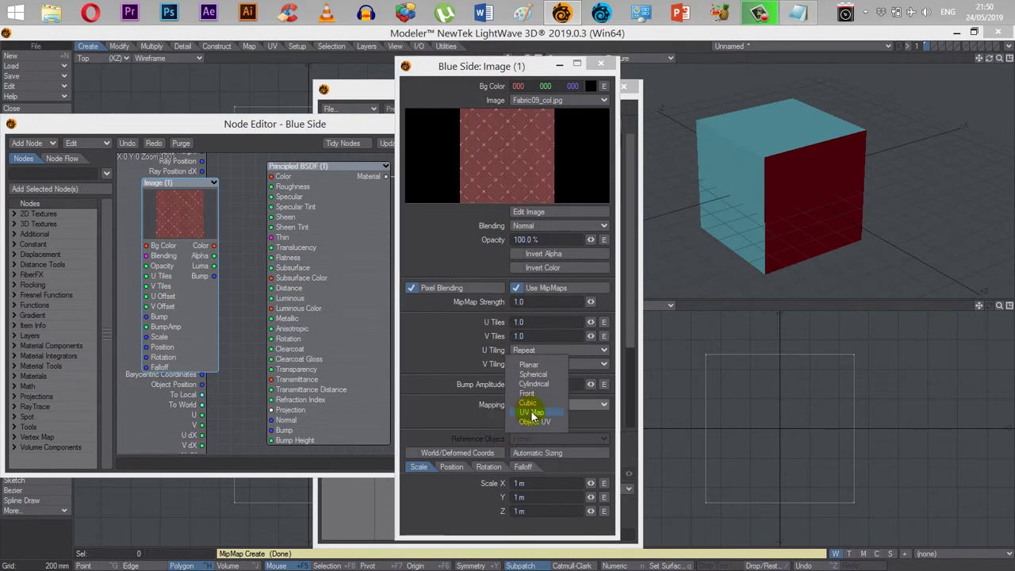
pyautogui.click(532, 414)
pyautogui.click(546, 418)
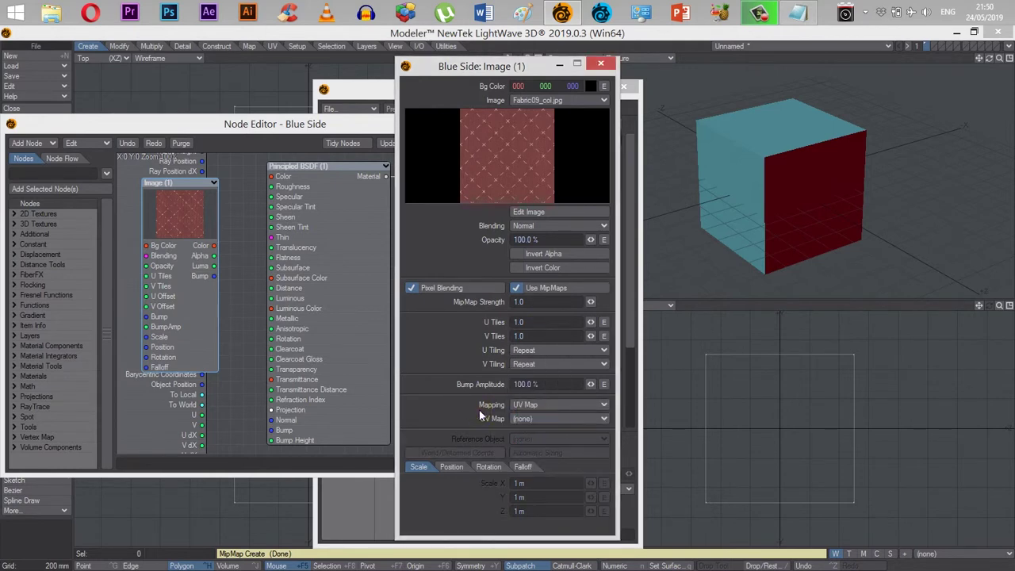
pyautogui.click(537, 405)
pyautogui.click(536, 405)
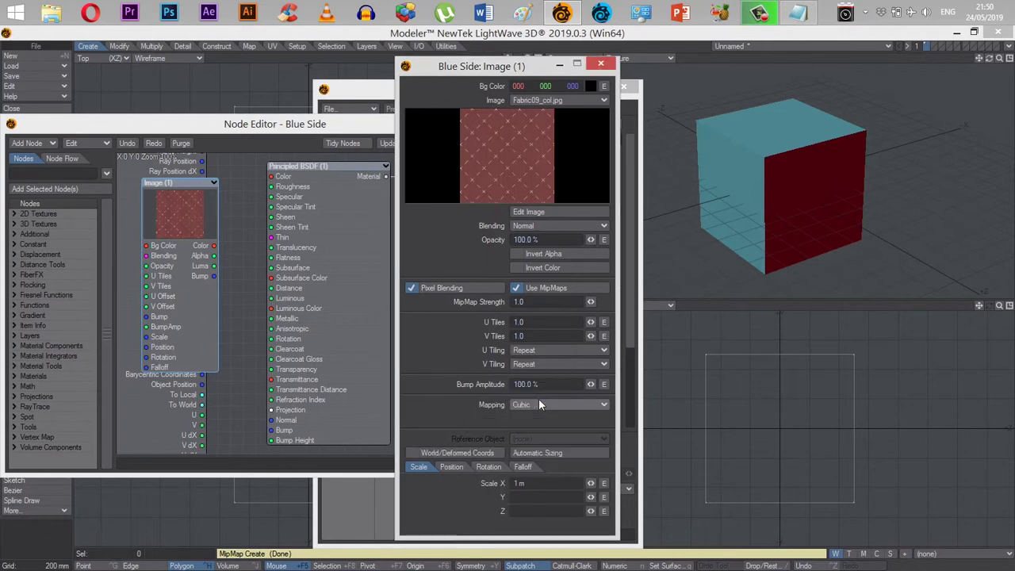
pyautogui.click(600, 63)
# Step: Connect the Image node's Color output to the Principled BSDF Color input, close the Node Editor, and inspect the textured cube
pyautogui.moveTo(213, 246); pyautogui.dragTo(271, 176)
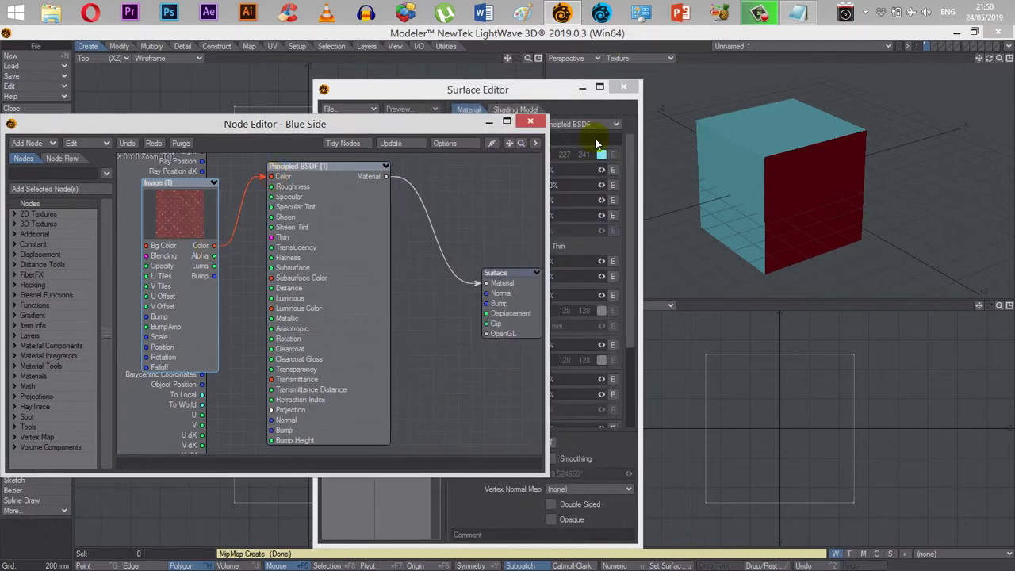
pyautogui.click(530, 120)
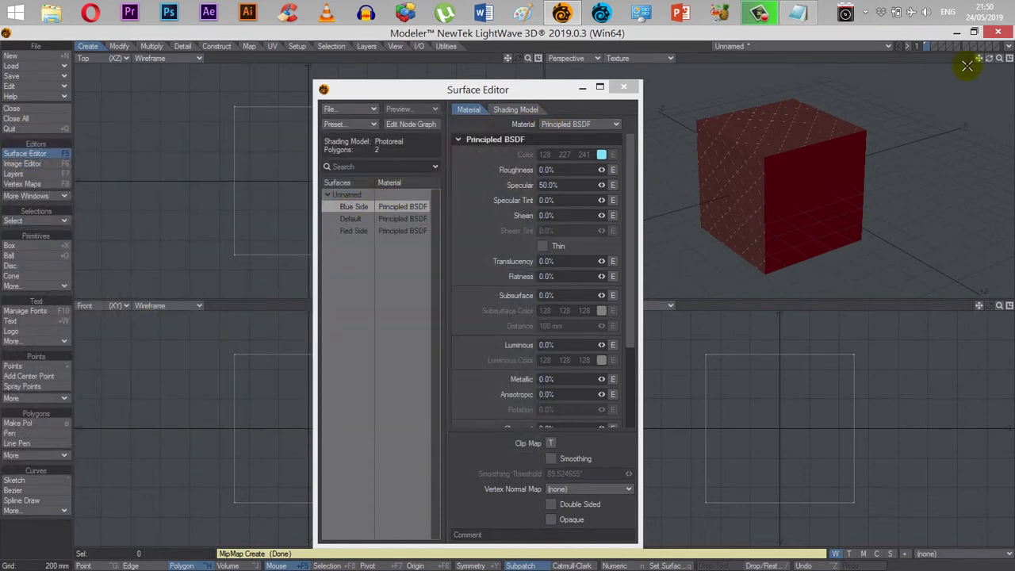
pyautogui.moveTo(991, 61)
pyautogui.mouseDown()
pyautogui.moveTo(957, 54)
pyautogui.moveTo(975, 41)
pyautogui.moveTo(964, 58)
pyautogui.moveTo(989, 70)
pyautogui.moveTo(991, 55)
pyautogui.moveTo(977, 50)
pyautogui.moveTo(987, 48)
pyautogui.moveTo(972, 59)
pyautogui.moveTo(988, 57)
pyautogui.moveTo(976, 43)
pyautogui.moveTo(984, 65)
pyautogui.moveTo(971, 67)
pyautogui.moveTo(995, 58)
pyautogui.mouseUp()
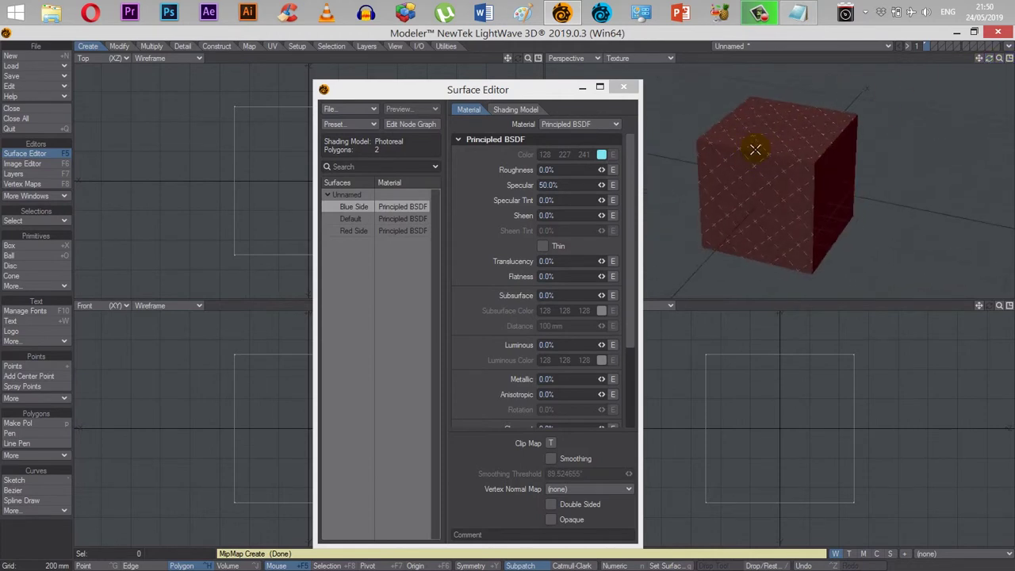
pyautogui.moveTo(989, 57); pyautogui.dragTo(986, 55)
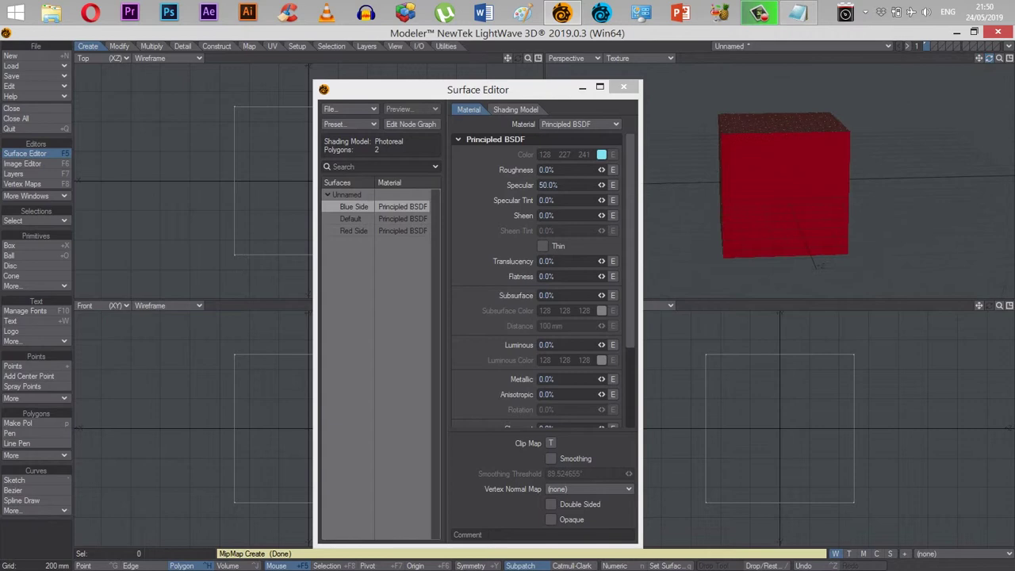
# Step: Select all faces of the cube, assign the existing "Blue Side" surface to them, and clear the selection
pyautogui.moveTo(429, 89); pyautogui.dragTo(658, 81)
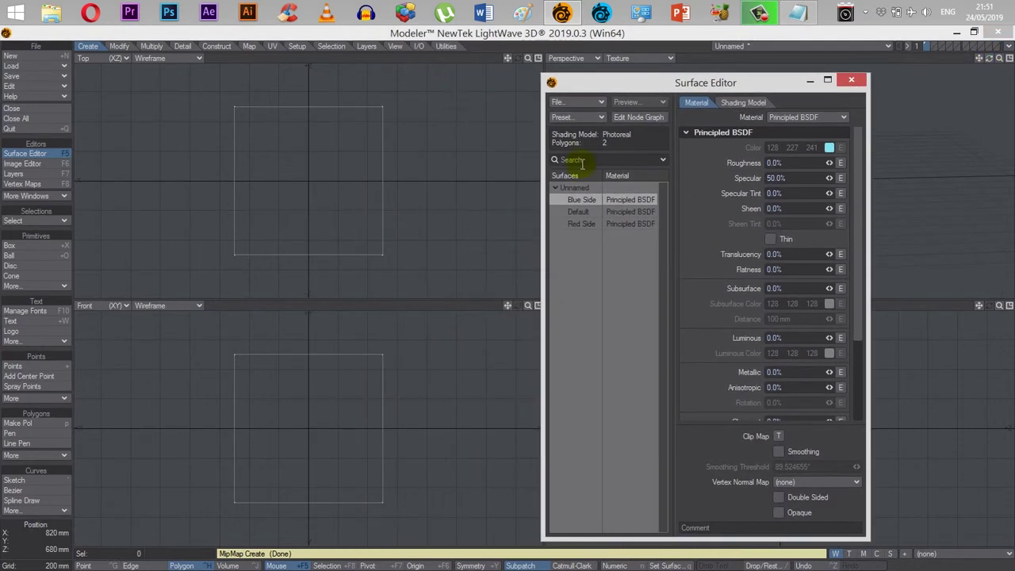
pyautogui.moveTo(315, 564)
pyautogui.mouseDown(button='right')
pyautogui.moveTo(141, 403)
pyautogui.moveTo(317, 294)
pyautogui.moveTo(452, 385)
pyautogui.mouseUp(button='right')
pyautogui.press('q')
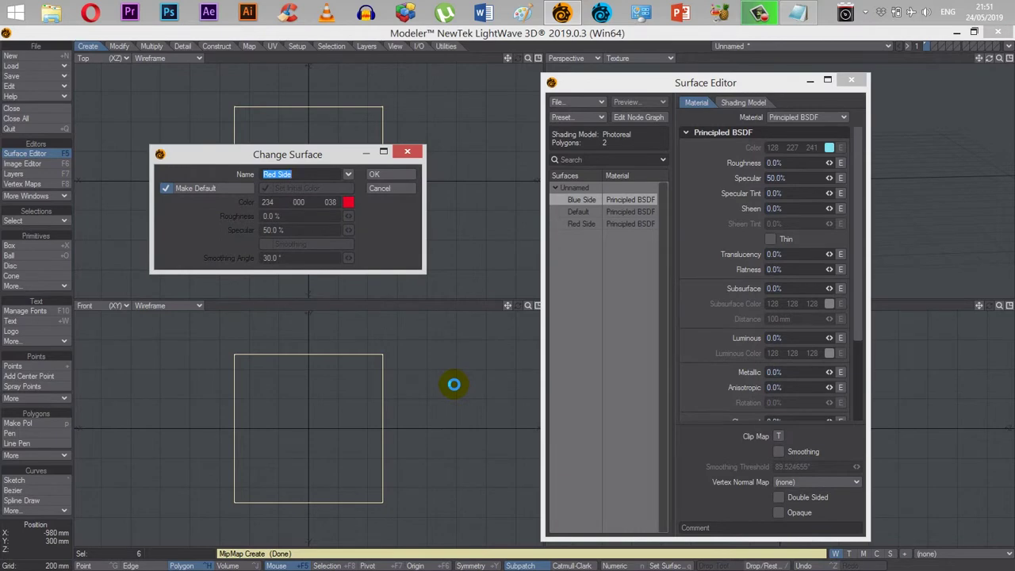
pyautogui.write('Blue Side')
pyautogui.press('Return')
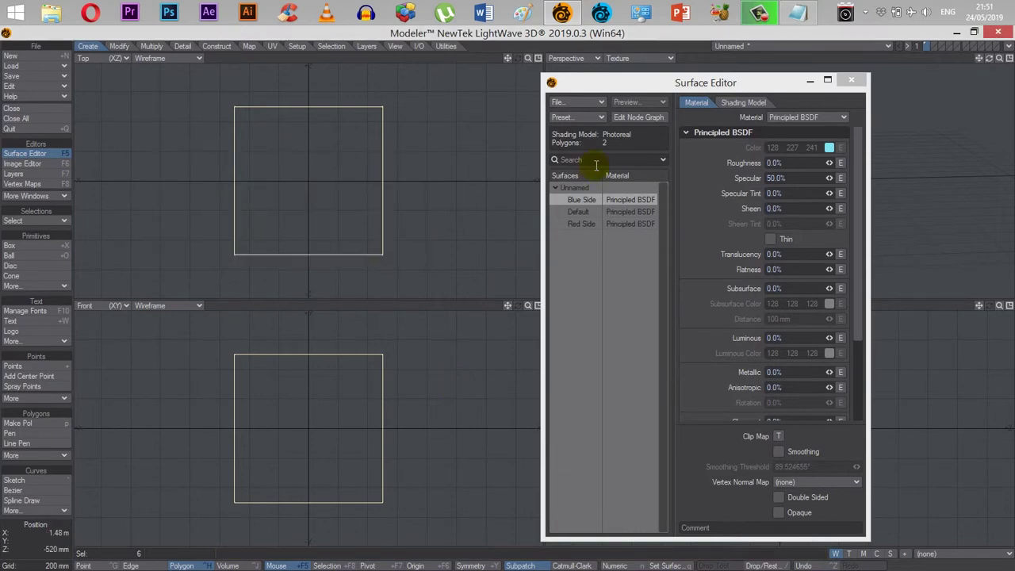
pyautogui.moveTo(700, 88); pyautogui.dragTo(408, 71)
pyautogui.click(90, 369)
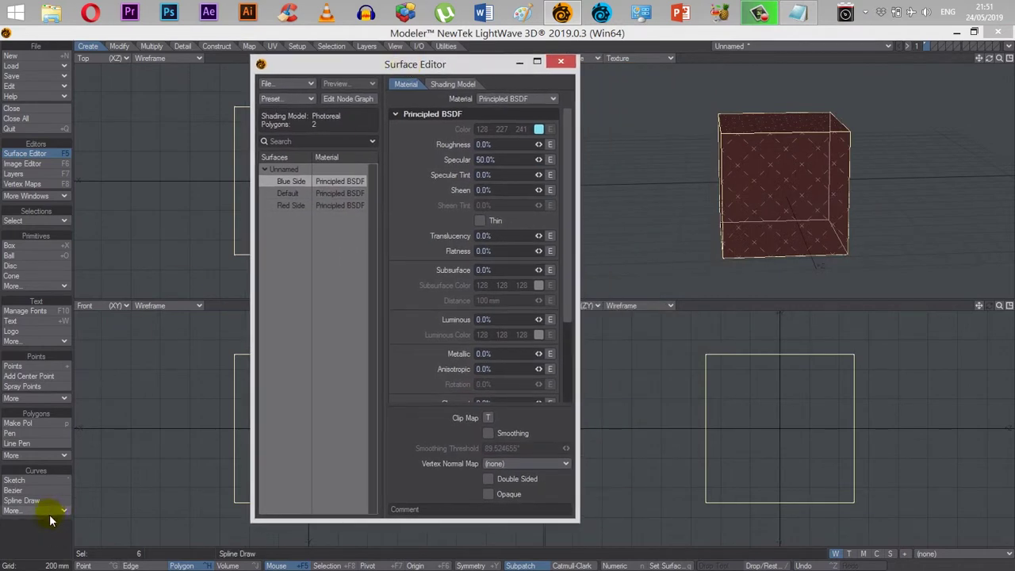
pyautogui.moveTo(989, 58)
pyautogui.mouseDown()
pyautogui.moveTo(966, 73)
pyautogui.moveTo(986, 65)
pyautogui.mouseUp()
pyautogui.click(301, 180)
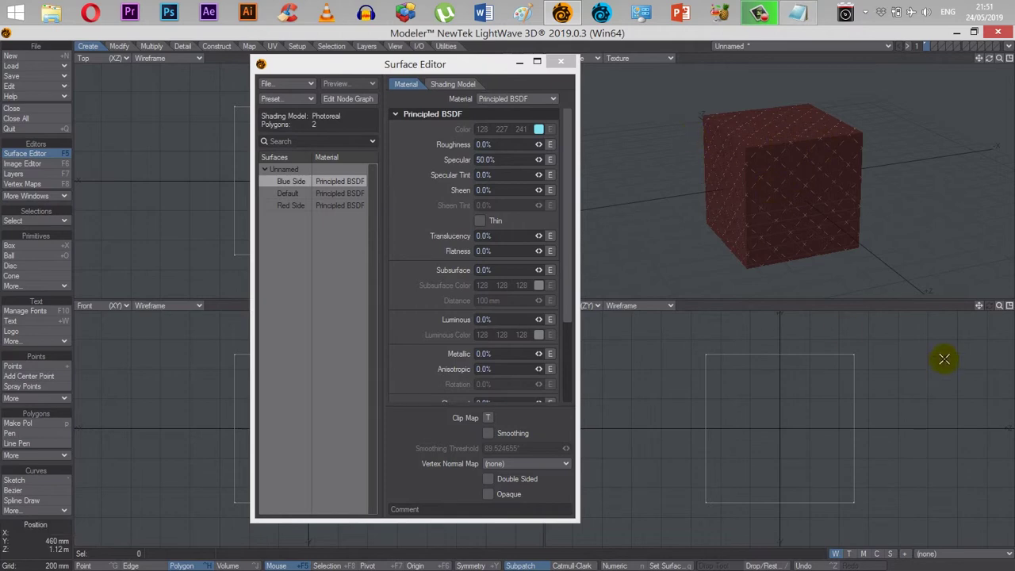
# Step: Assign the existing "Red Side" surface to all faces of the cube, clear the selection, and close the Surface Editor
pyautogui.moveTo(655, 534)
pyautogui.mouseDown(button='right')
pyautogui.moveTo(732, 324)
pyautogui.moveTo(873, 349)
pyautogui.mouseUp(button='right')
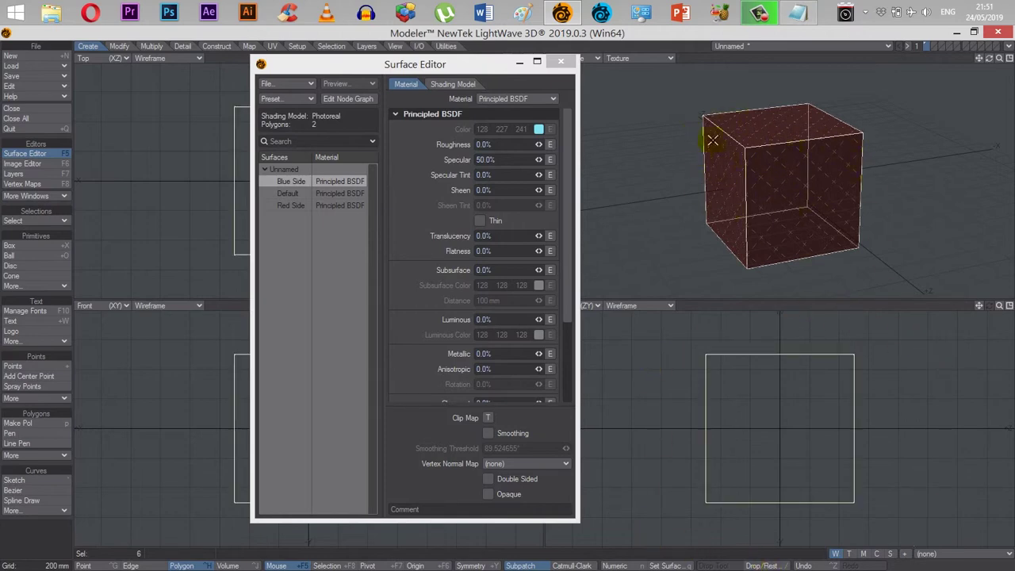
pyautogui.write('q')
pyautogui.write('Red')
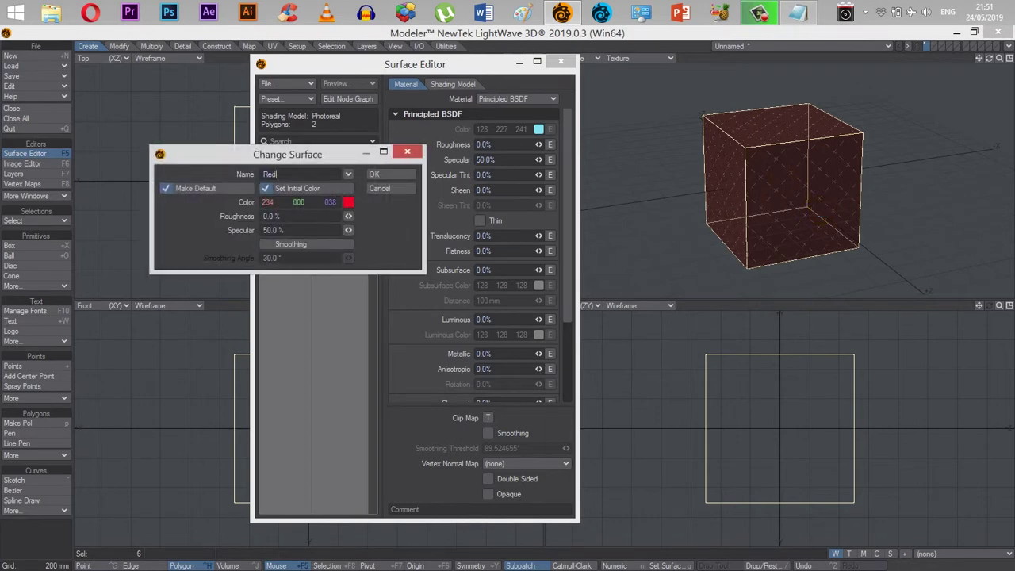
pyautogui.write(' Side')
pyautogui.press('Return')
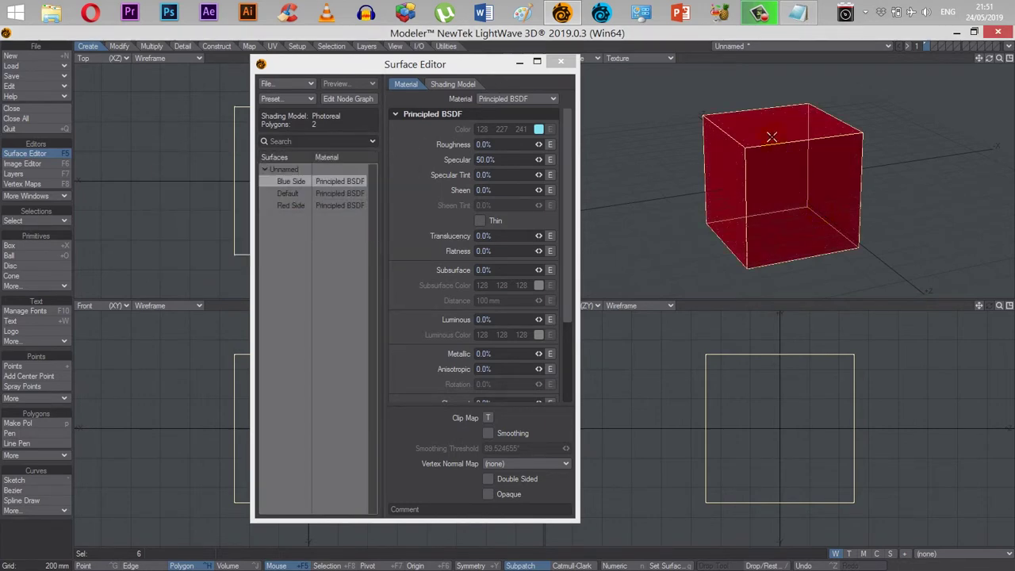
pyautogui.click(35, 536)
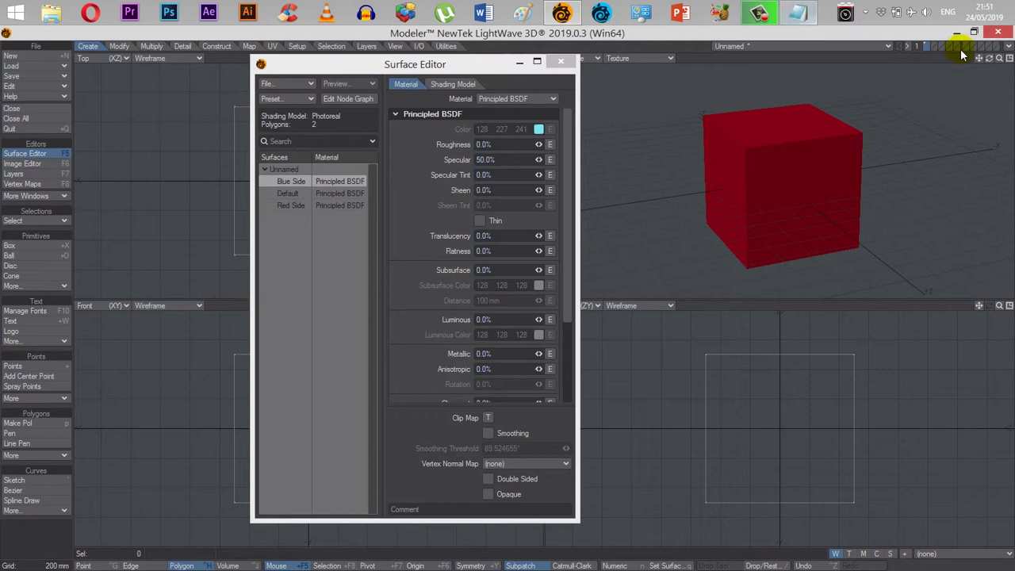
pyautogui.moveTo(990, 58); pyautogui.dragTo(941, 60)
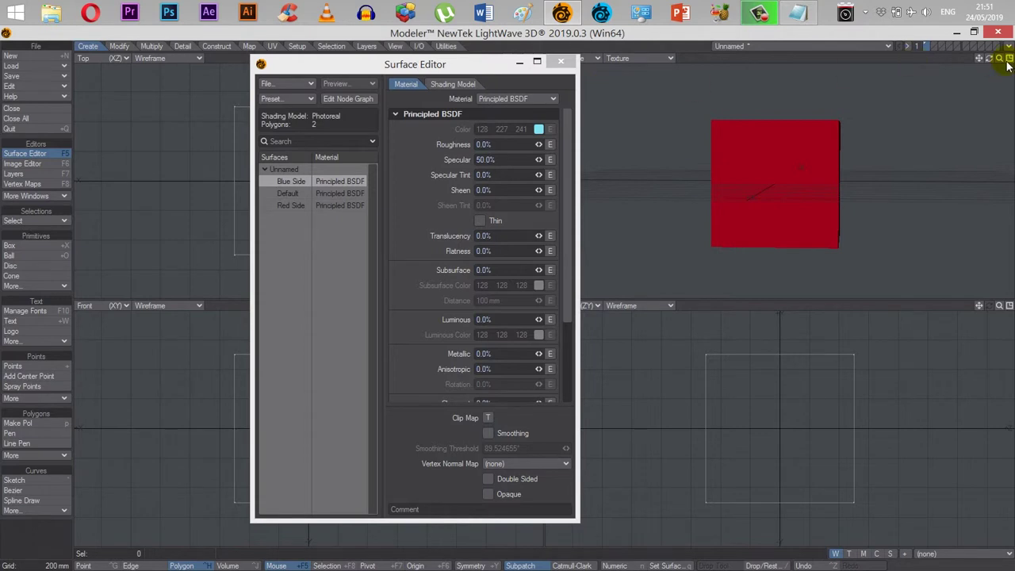
pyautogui.moveTo(989, 57); pyautogui.dragTo(936, 80)
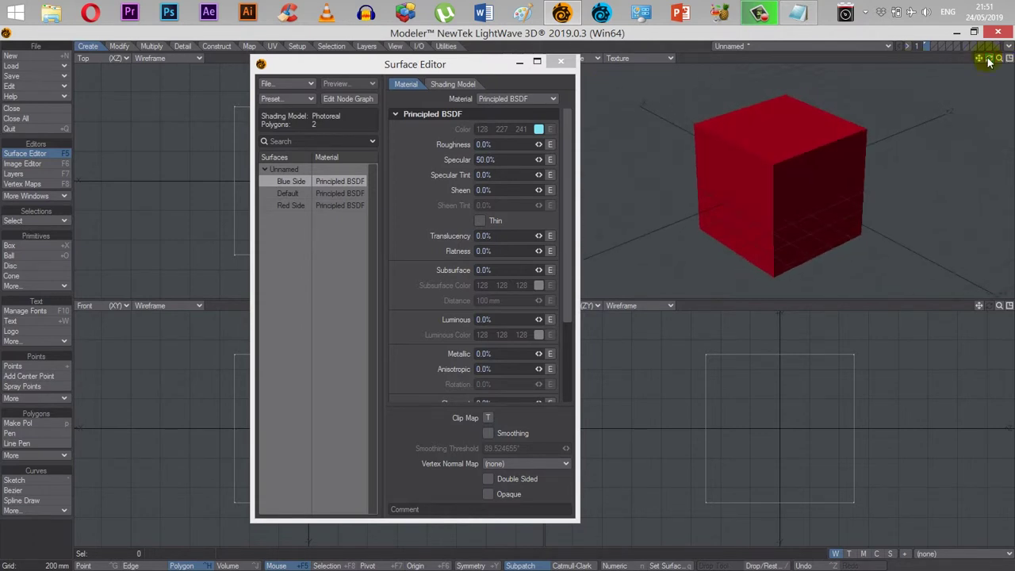
pyautogui.click(561, 62)
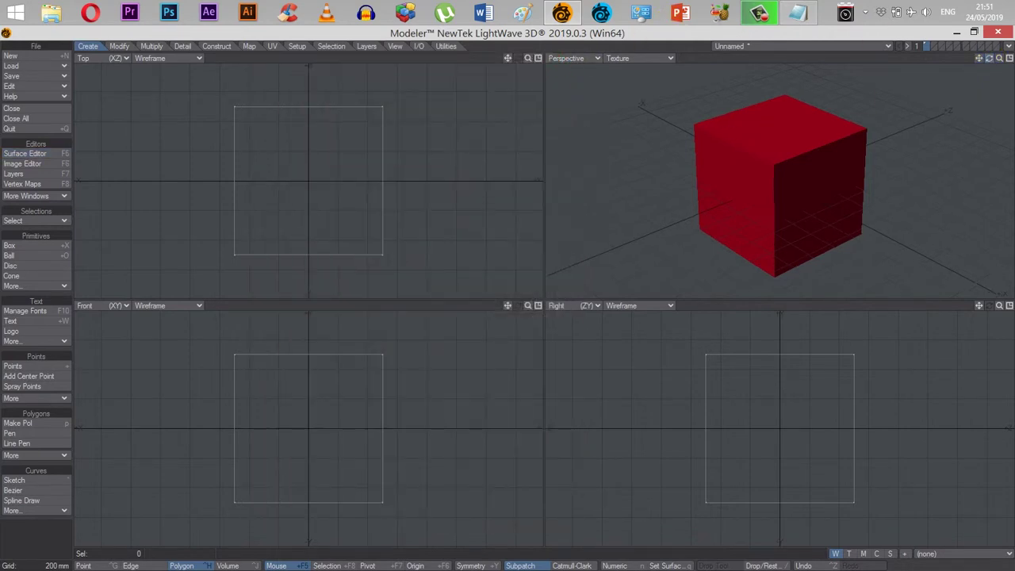
# Step: Assign the existing "Blue Side" surface to a single vertical side face of the red cube, and clear the selection
pyautogui.moveTo(989, 58); pyautogui.dragTo(993, 64)
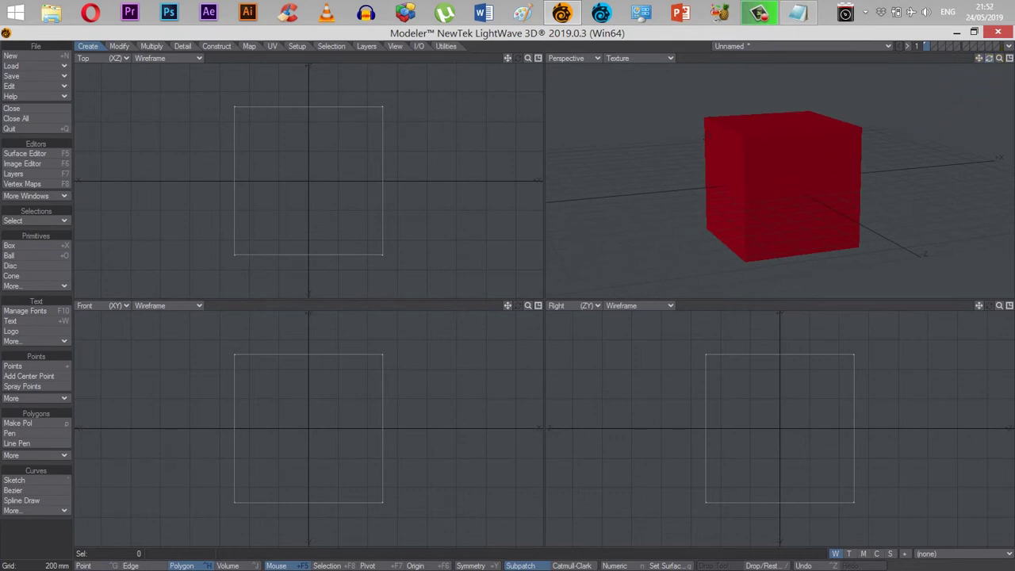
pyautogui.moveTo(989, 58)
pyautogui.mouseDown()
pyautogui.moveTo(982, 65)
pyautogui.moveTo(991, 63)
pyautogui.mouseUp()
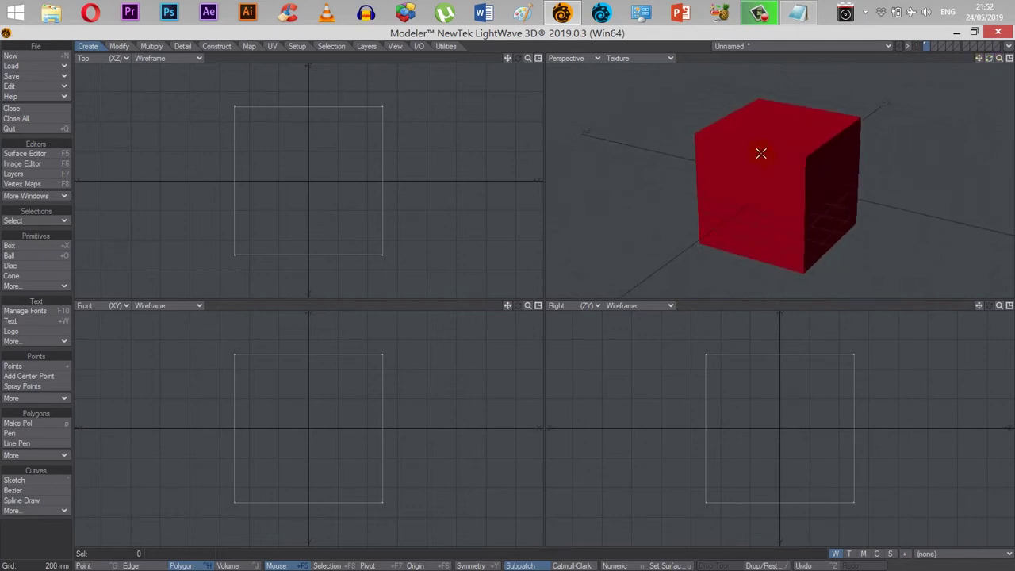
pyautogui.click(756, 170)
pyautogui.write('q')
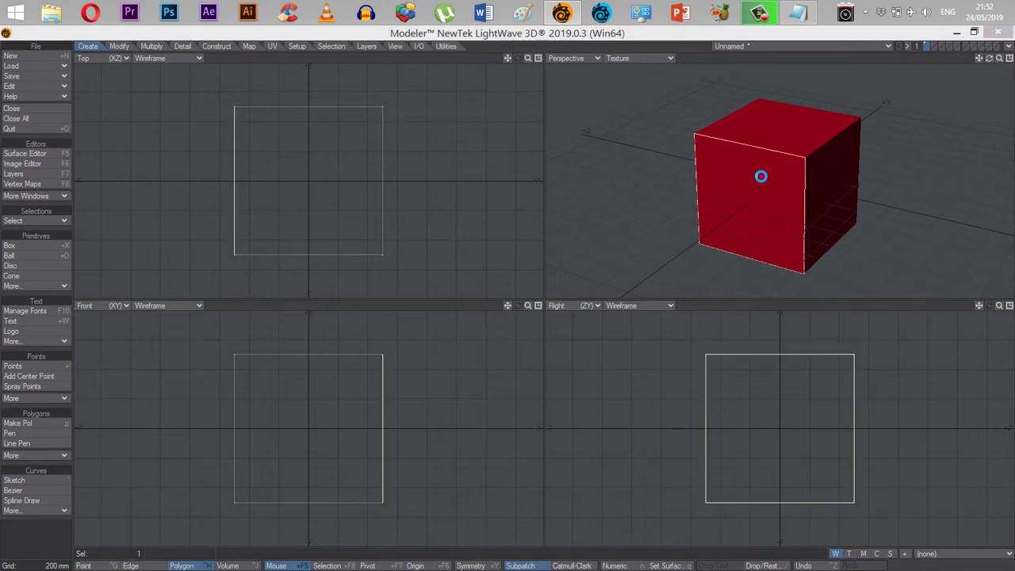
pyautogui.write('Blue S')
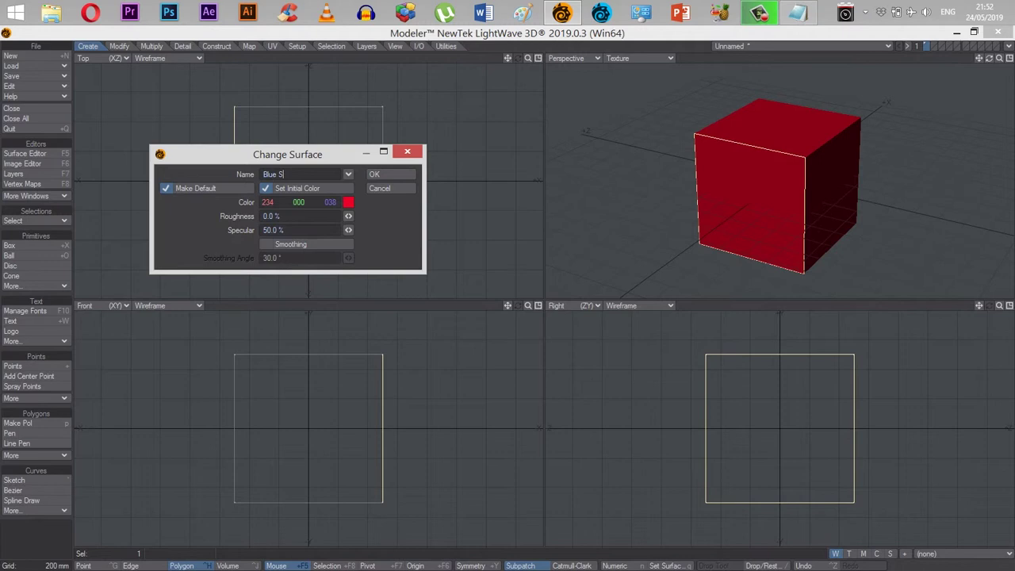
pyautogui.write('ide')
pyautogui.press('Return')
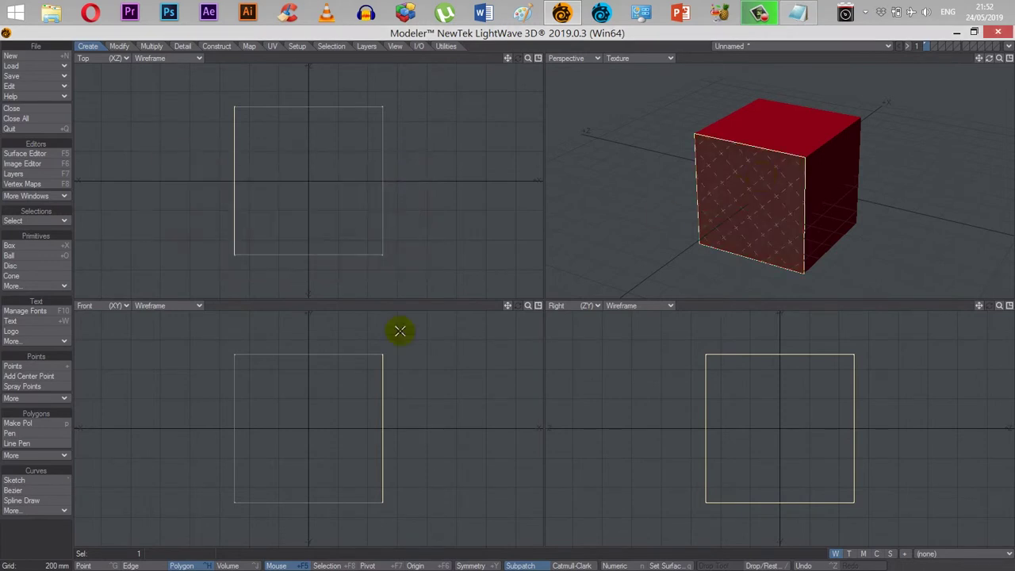
pyautogui.click(57, 527)
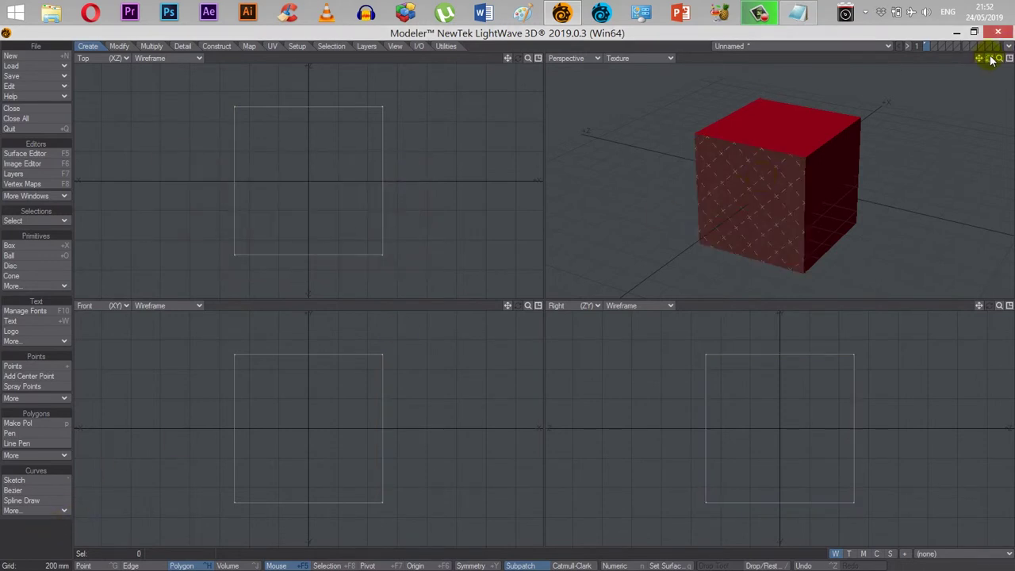
# Step: Inspect the cube's textured face and open the Surface Editor to view the list of surfaces
pyautogui.moveTo(989, 58); pyautogui.dragTo(871, 135)
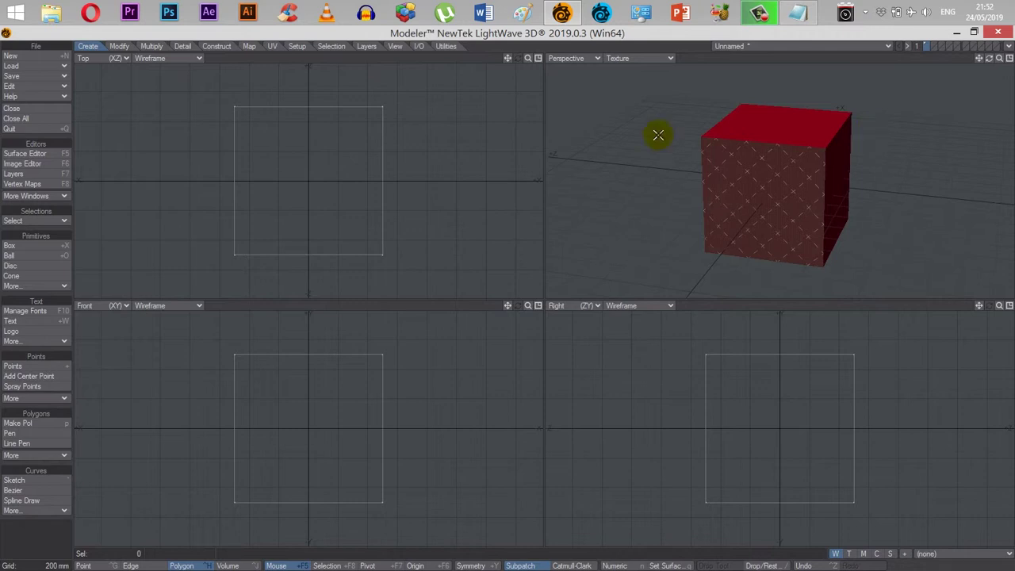
pyautogui.click(35, 153)
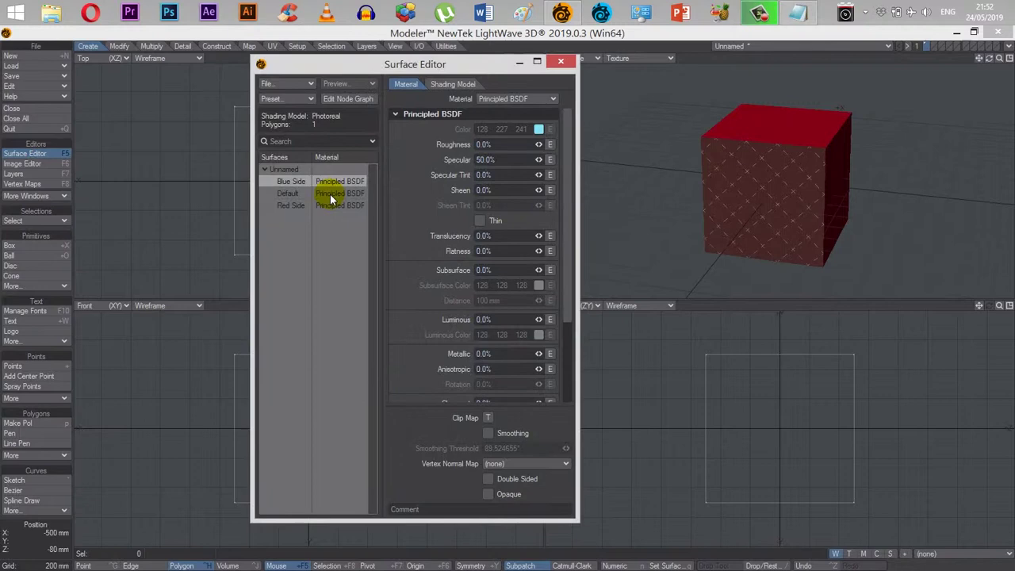